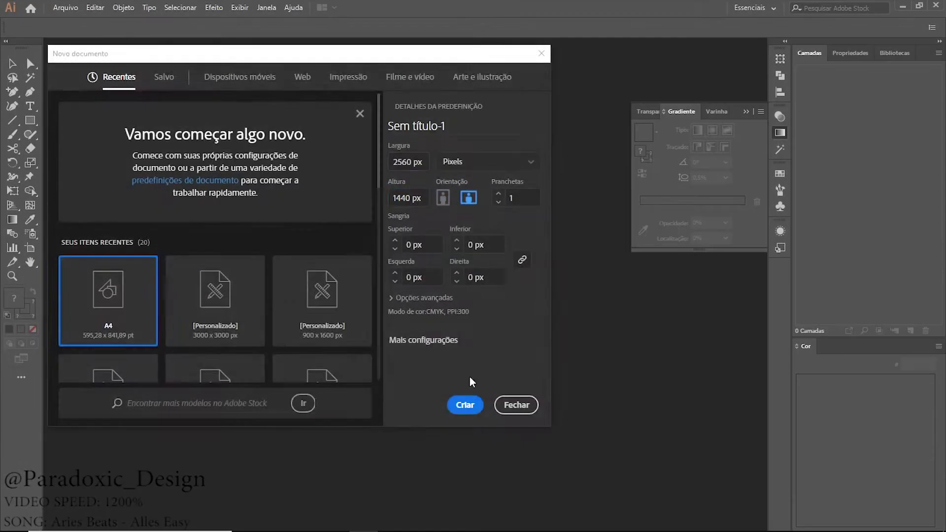
Step: Create a new document and set the EKNOCIO text in Century Gothic
left_click(465, 402)
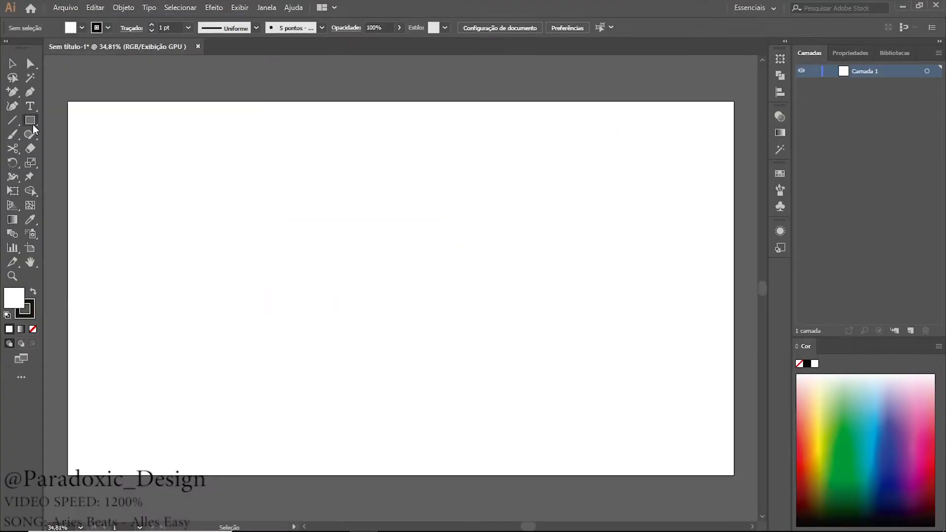
key("Escape")
key("ctrl+minus")
left_click(457, 27)
key("Down")
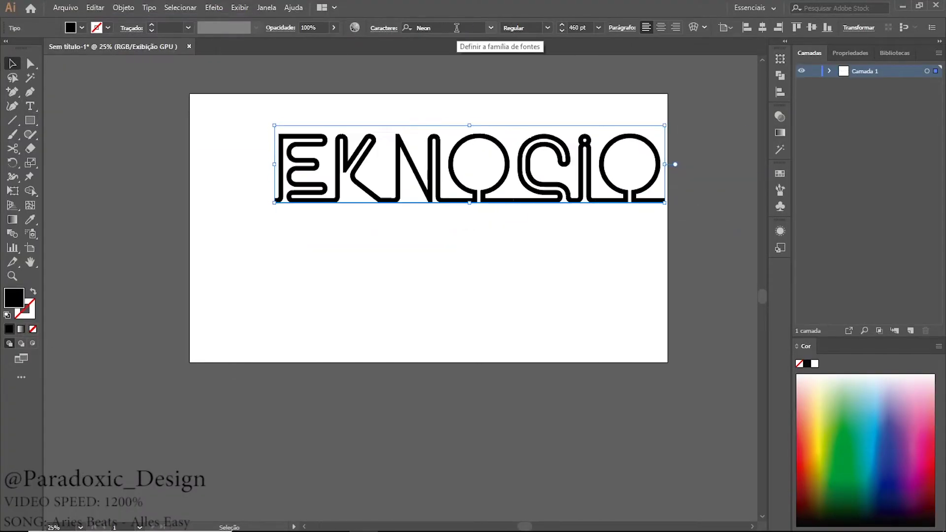
key("Down")
key("Down")
key("Down")
key("Down")
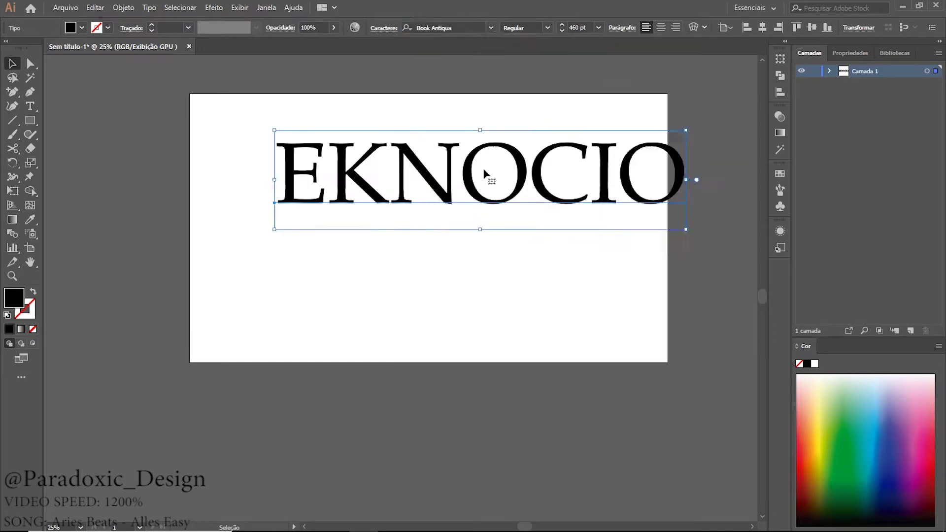
key("Down")
left_click(491, 28)
scroll(537, 303, "down", 2)
scroll(538, 304, "down", 3)
left_click(537, 303)
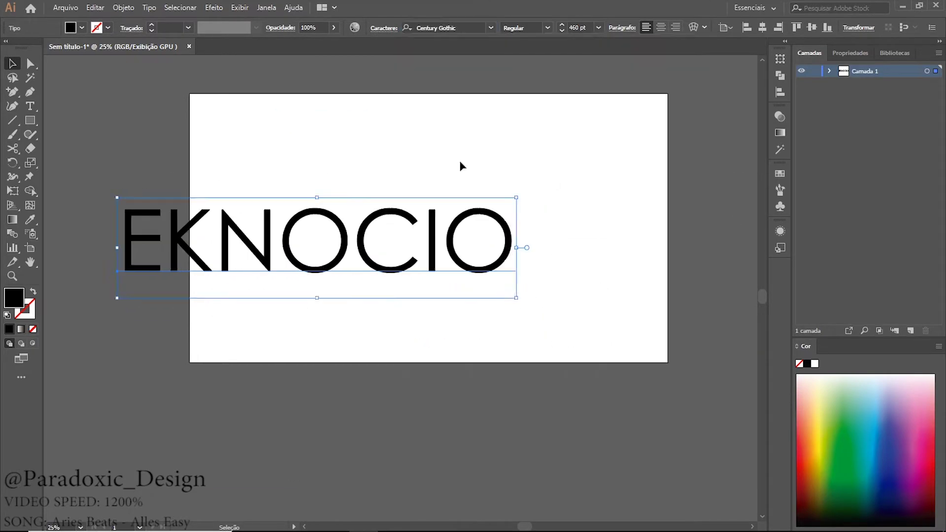
Step: Widen the letter tracking and place an offset copy of EKNOCIO slightly lower
left_click(384, 28)
left_click(541, 296)
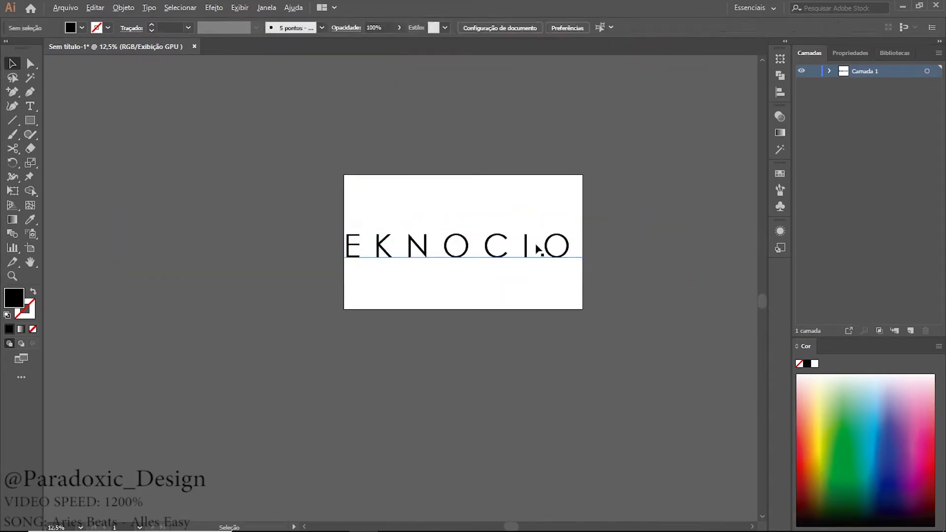
left_click(13, 63)
left_click(377, 234)
key("ctrl+plus")
left_click_drag(446, 266, 440, 272)
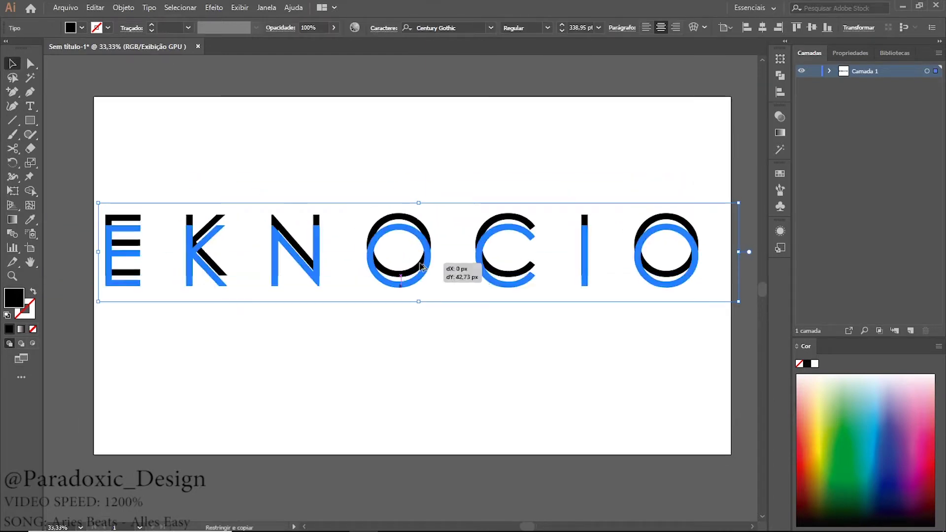
Step: Colour the copied EKNOCIO text green
left_click(262, 309)
scroll(356, 289, "down", 2)
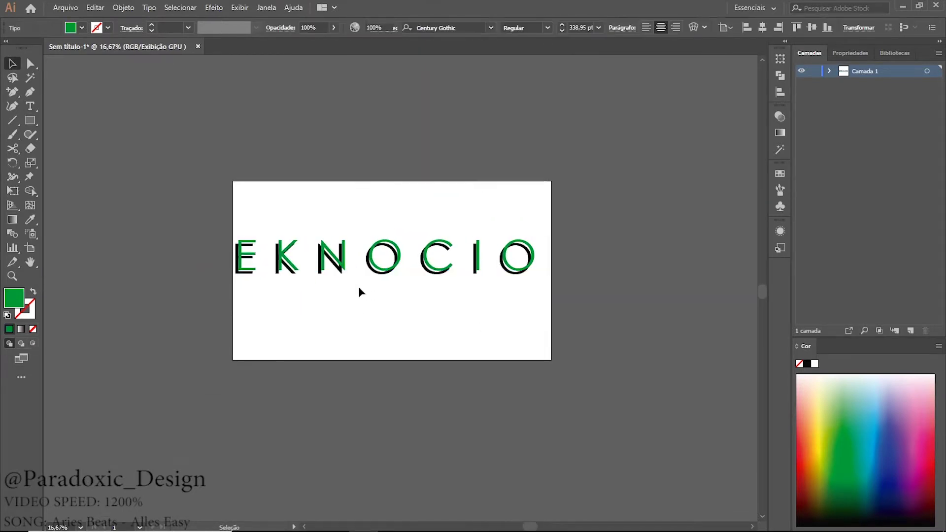
left_click(365, 294)
left_click(365, 247)
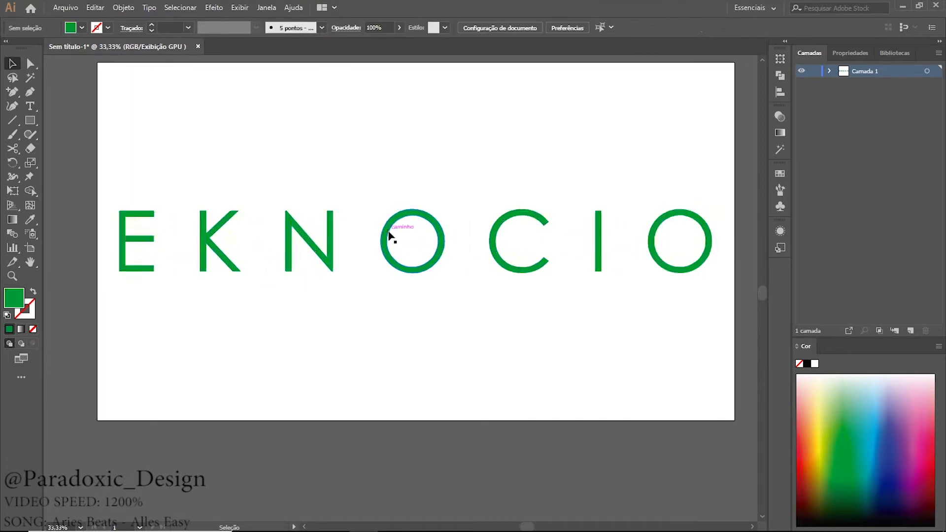
key("ctrl+1")
Step: Draw a vertical line through the O with a 55 pt tapered stroke
left_click(12, 120)
scroll(431, 235, "up", 1)
left_click_drag(398, 258, 397, 358)
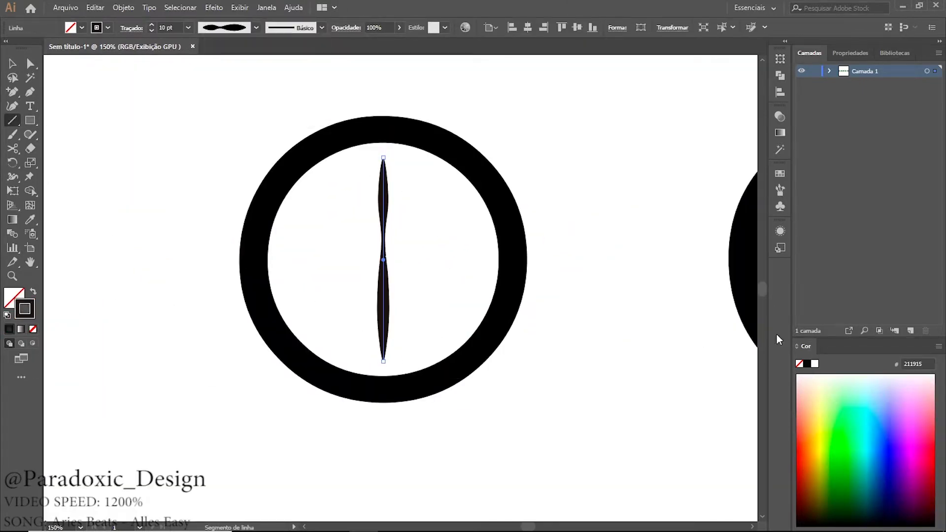
type("55")
left_click(125, 105)
key("ctrl+0")
left_click_drag(353, 207, 348, 204)
key("ctrl+1")
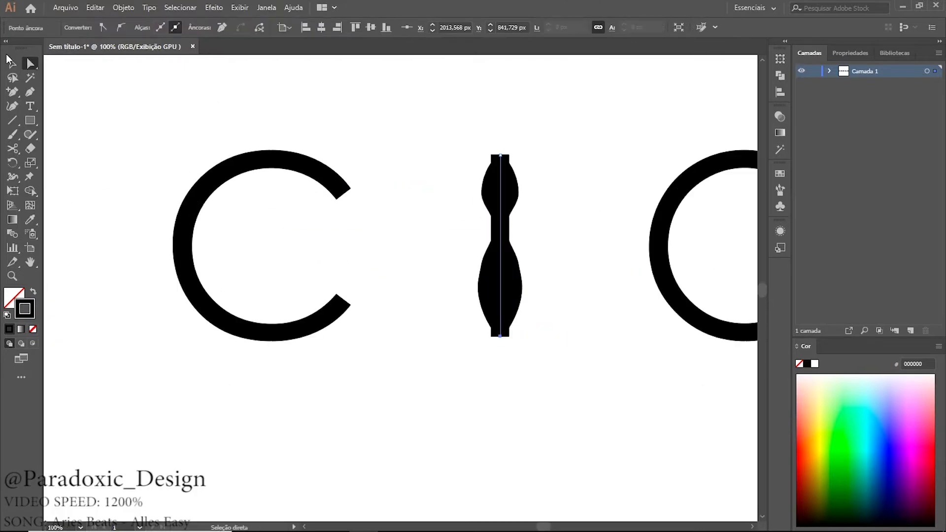
Step: Expand the tapered line and move it into the last O
left_click(10, 60)
key("ctrl+minus")
left_click(123, 8)
left_click(186, 146)
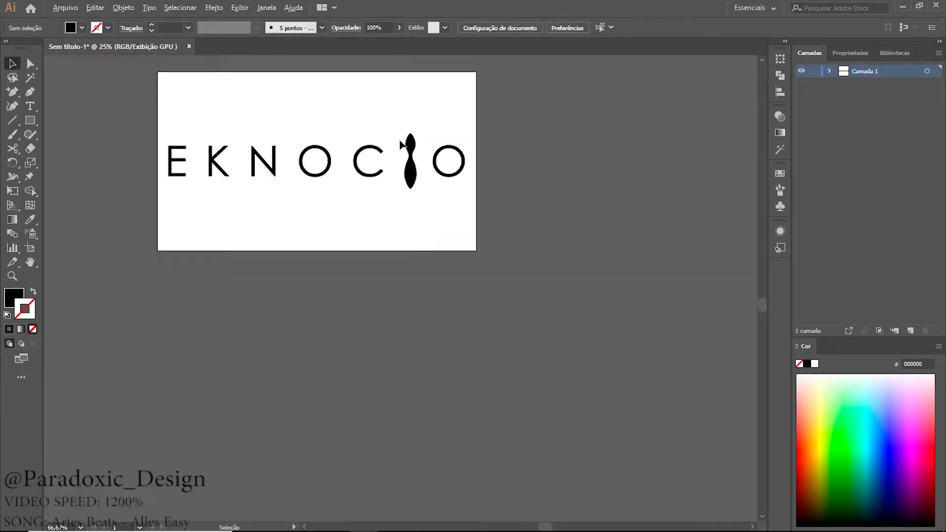
scroll(402, 144, "up", 3)
scroll(444, 237, "up", 2)
scroll(443, 236, "down", 5)
scroll(500, 188, "up", 1)
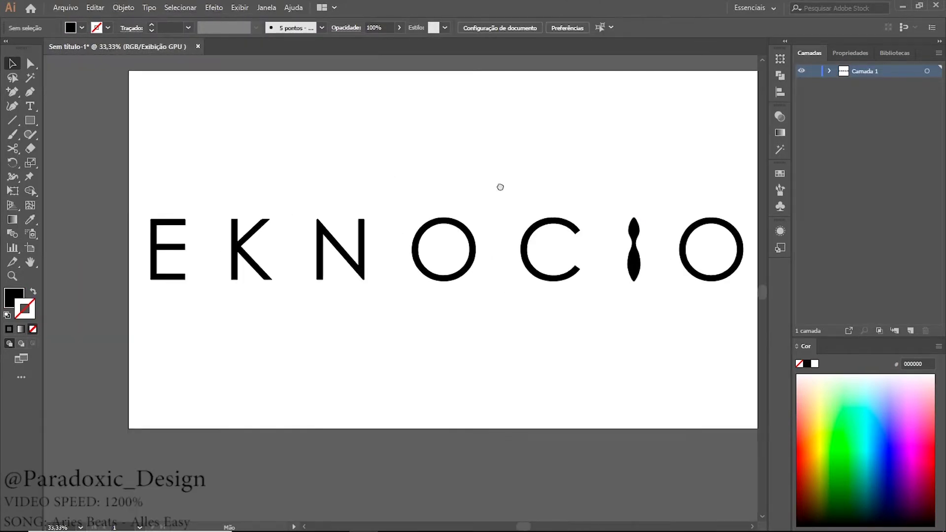
left_click_drag(632, 227, 712, 225)
scroll(712, 224, "up", 4)
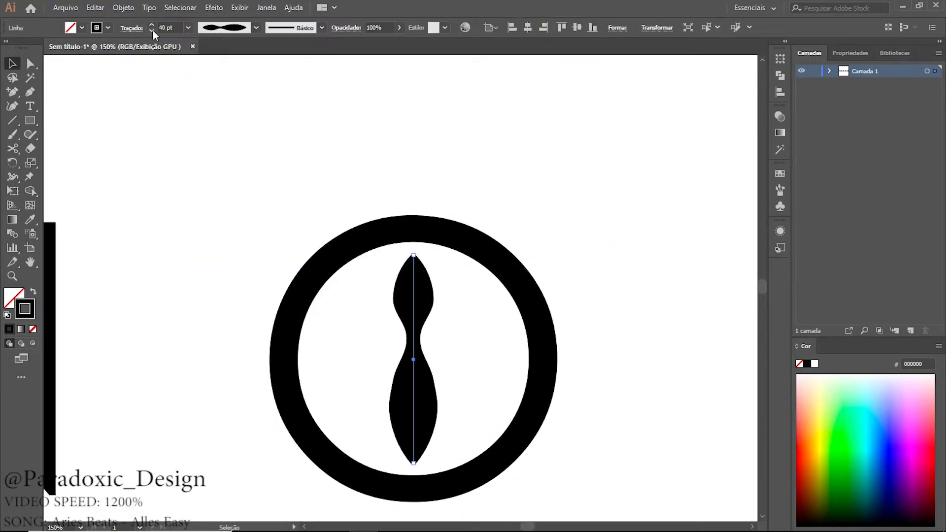
Step: Swap fill and stroke so the doubled lettering becomes black outlines
key("ctrl+0")
left_click(399, 196)
key("ctrl+minus")
key("shift+x")
scroll(463, 246, "up", 2)
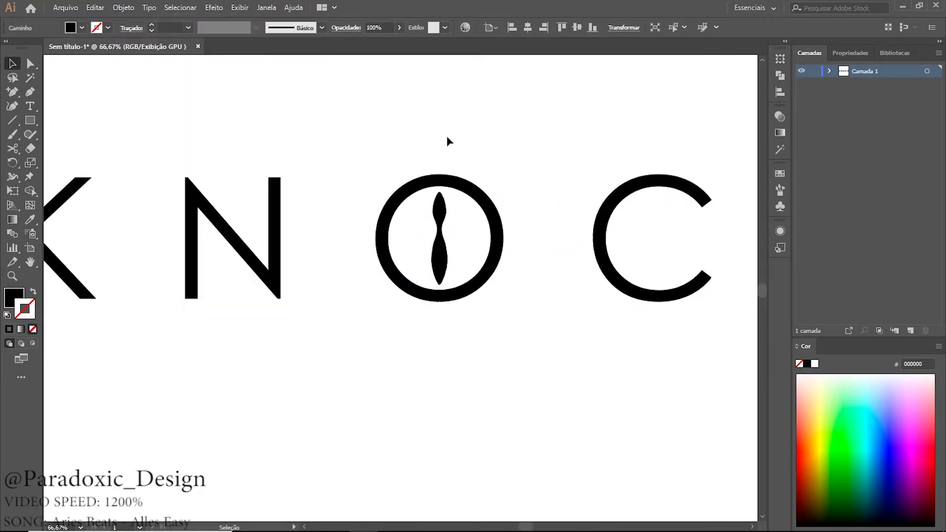
scroll(449, 205, "down", 1)
key("ctrl+shift+a")
key("ctrl+0")
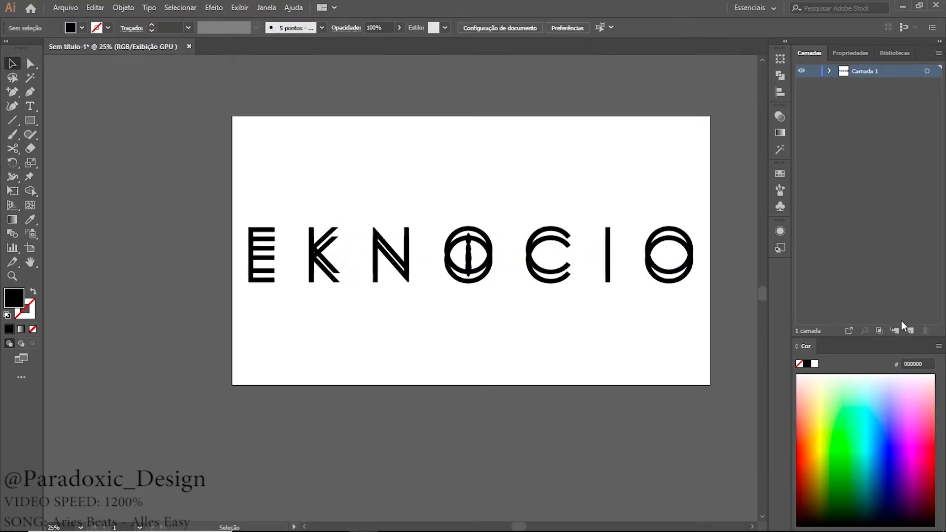
Step: Add a new background layer and try out an orange zigzag shape
left_click(742, 293)
left_click(200, 409)
left_click(225, 293)
left_click(820, 469)
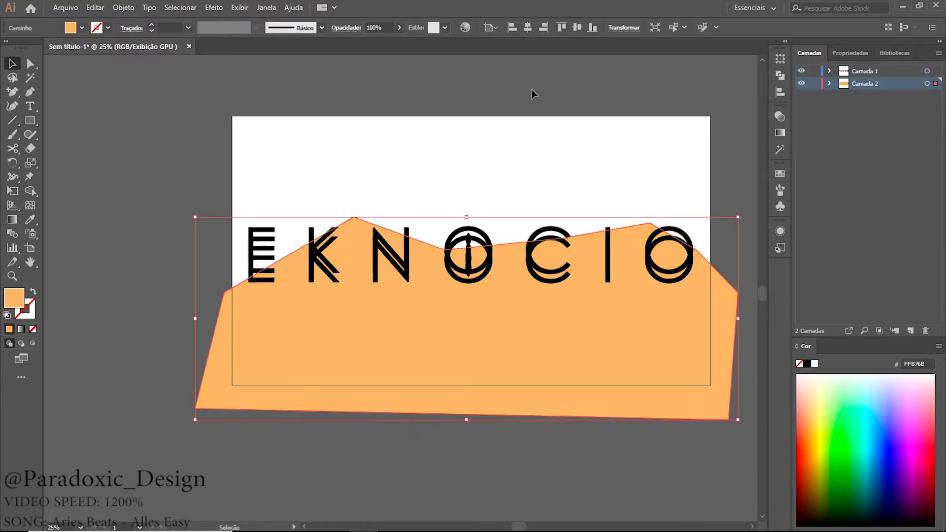
key("v")
key("ctrl+shift+a")
Step: Draw an artboard-sized rectangle filled #170036 and hide the lettering layer
left_click(33, 120)
left_click_drag(232, 117, 710, 385)
key("ctrl+7")
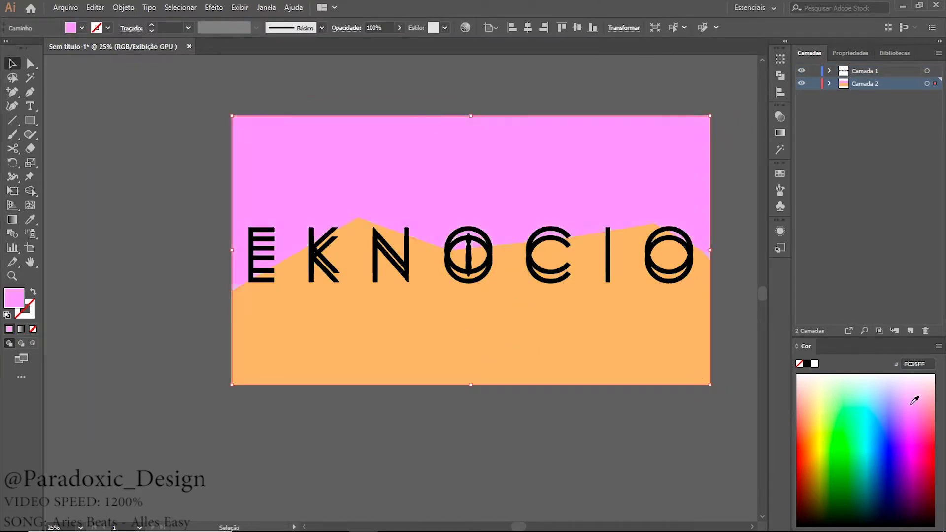
key("a")
left_click(802, 71)
Step: Reshape and redraw the trial orange mountain shapes, then delete them
left_click_drag(287, 218, 281, 254)
left_click_drag(581, 223, 602, 291)
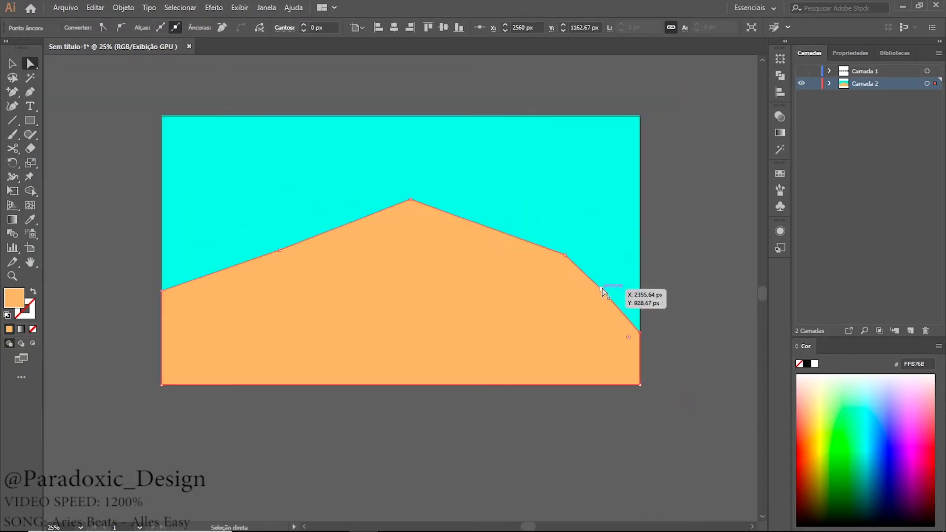
key("Delete")
left_click(450, 234)
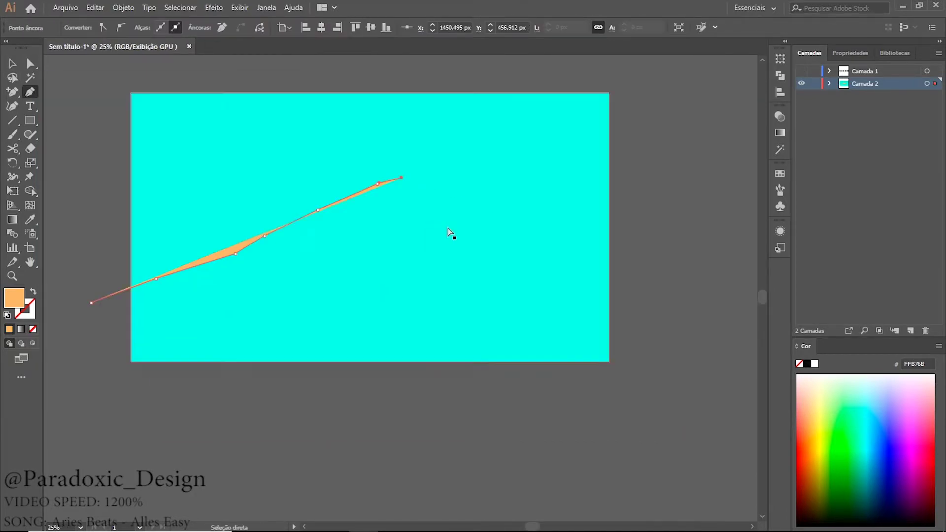
left_click(95, 391)
key("v")
key("Delete")
key("b")
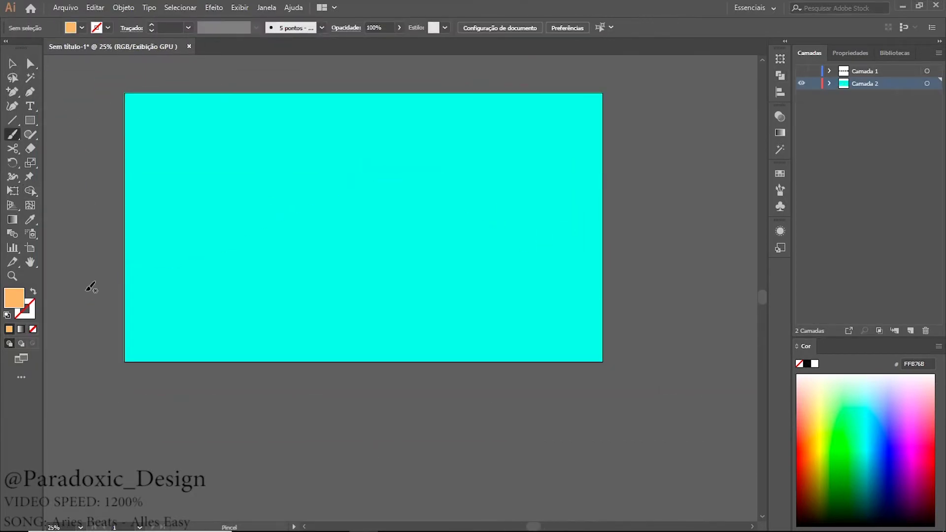
key("shift+x")
key("ctrl+7")
key("Delete")
key("Delete")
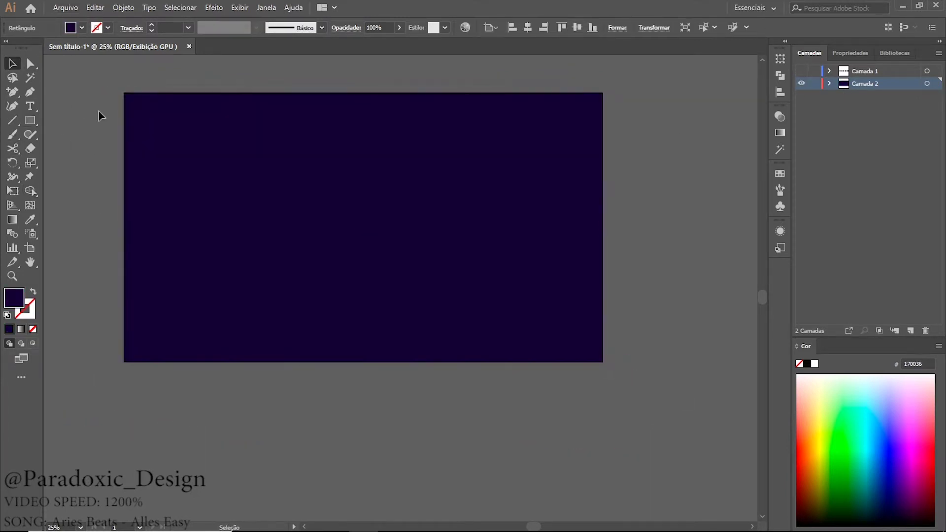
Step: Draw a small white circle and give it an Outer Glow effect
key("l")
mouse_move(284, 110)
left_mouse_down()
mouse_move(301, 131)
mouse_move(355, 155)
left_mouse_up()
key("v")
left_click(780, 231)
left_click(667, 313)
left_click(641, 105)
left_click(684, 187)
Step: Duplicate the glowing circle and save it as a star symbol
key("ctrl+1")
left_click_drag(419, 149, 522, 196)
key("ctrl+minus")
left_click(651, 236)
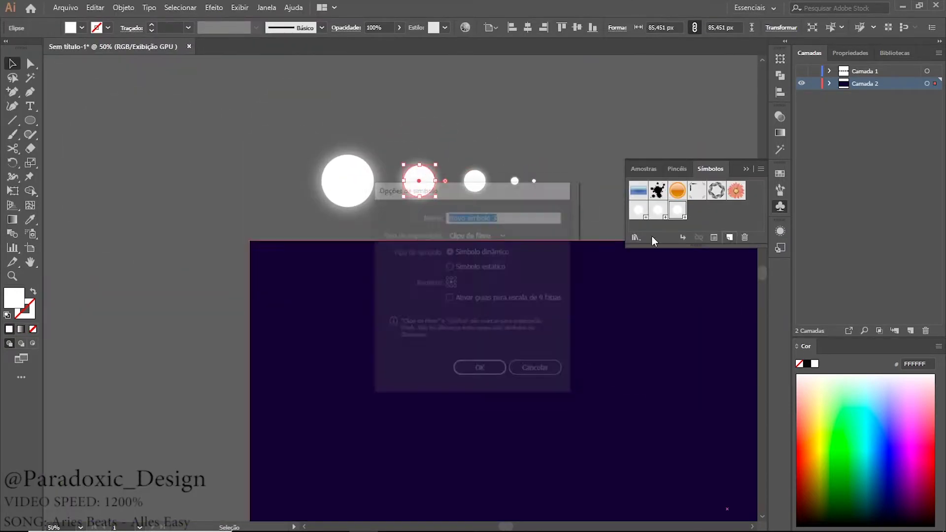
left_click(482, 366)
key("ctrl+minus")
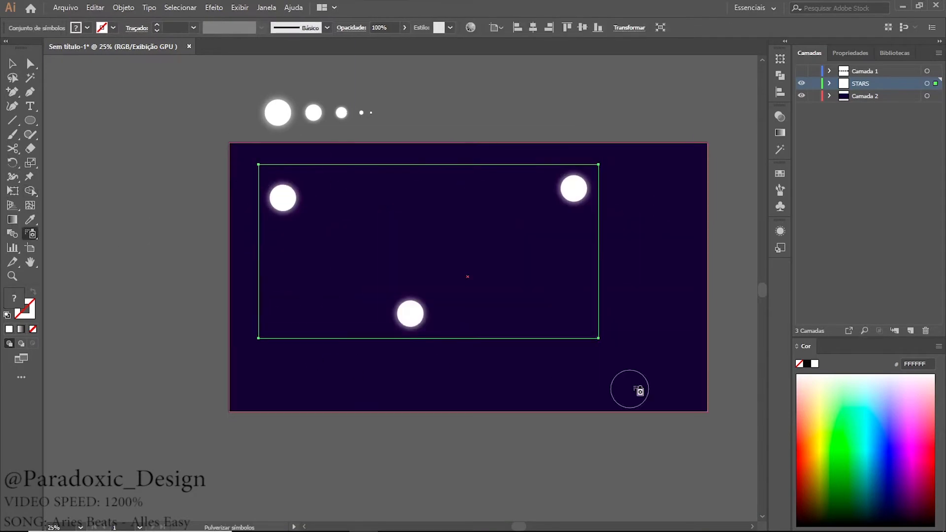
Step: Spray star symbols of several sizes across the artboard on the STARS layer
left_click(229, 148)
left_click(226, 297)
left_click(12, 63)
key("shift+ctrl+F11")
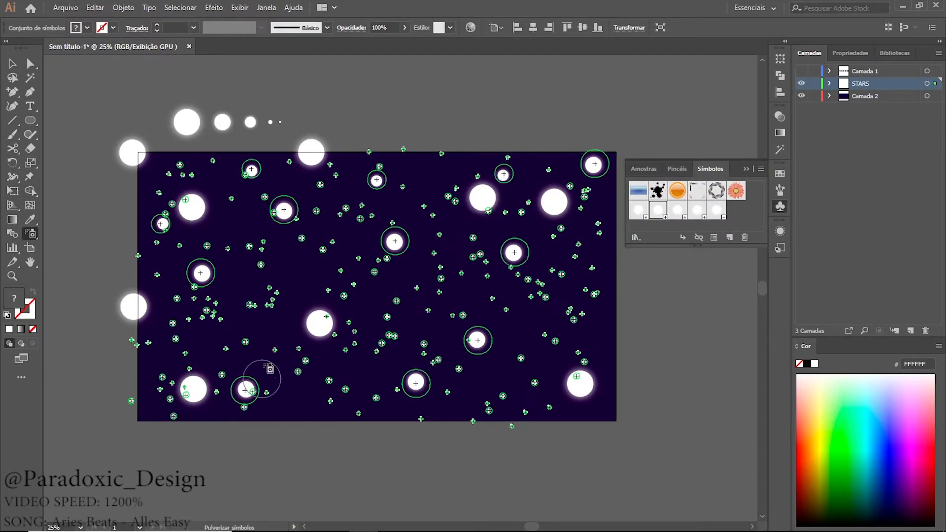
key("v")
key("ctrl+minus")
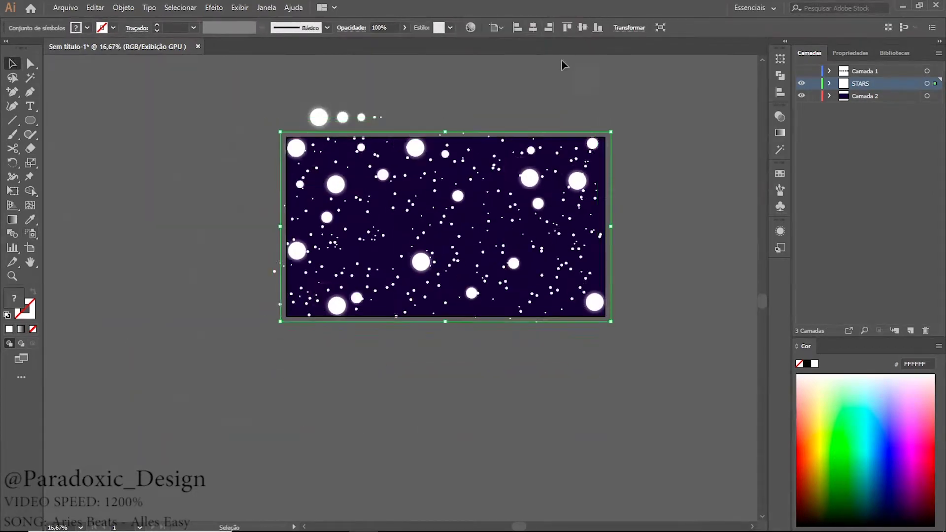
Step: Add an overlay layer with an artboard-covering rectangle, then hide it and the STARS layer
left_click(802, 71)
left_click(910, 330)
left_click_drag(138, 140, 652, 412)
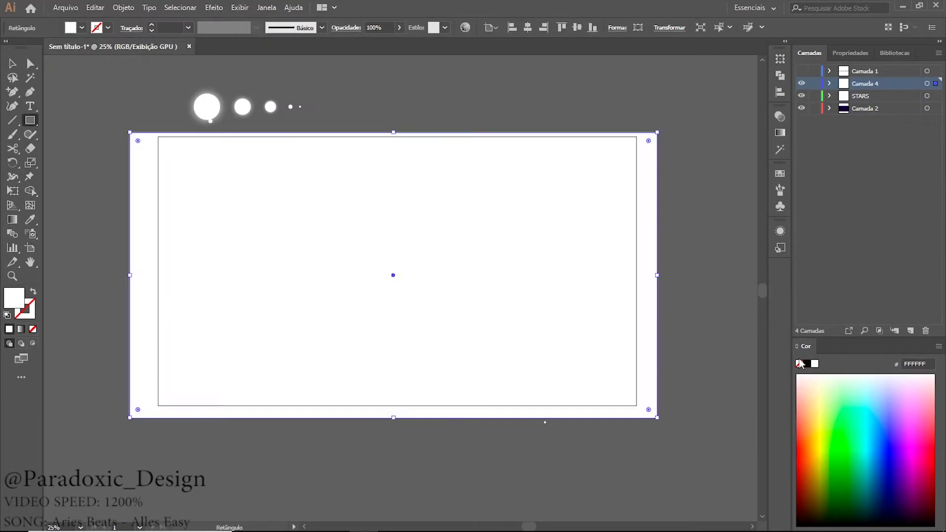
type("30")
mouse_move(506, 94)
left_mouse_down()
mouse_move(425, 148)
mouse_move(486, 97)
left_mouse_up()
left_click(801, 83)
left_click(802, 95)
Step: Give the background rectangle a freeform gradient with a near-black bottom-left point
left_click(927, 108)
left_click(780, 132)
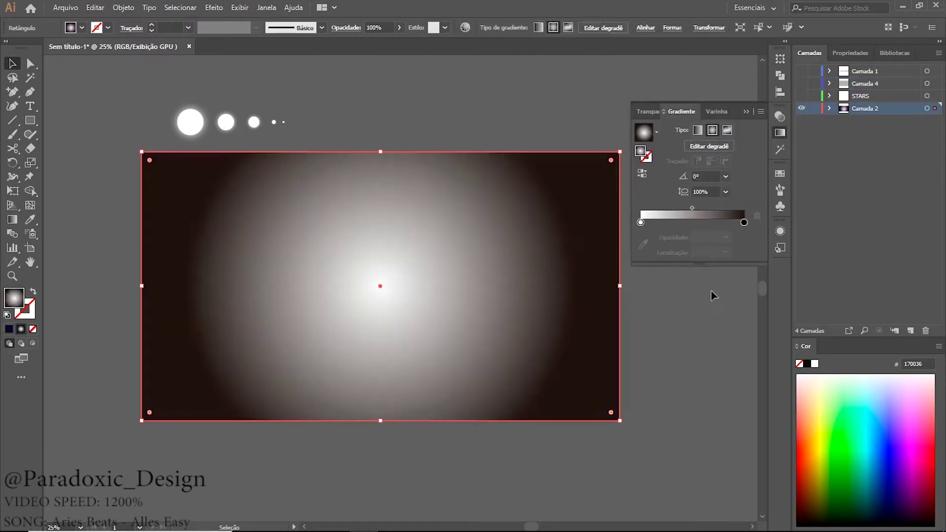
left_click(916, 507)
left_click(727, 130)
left_click(202, 205)
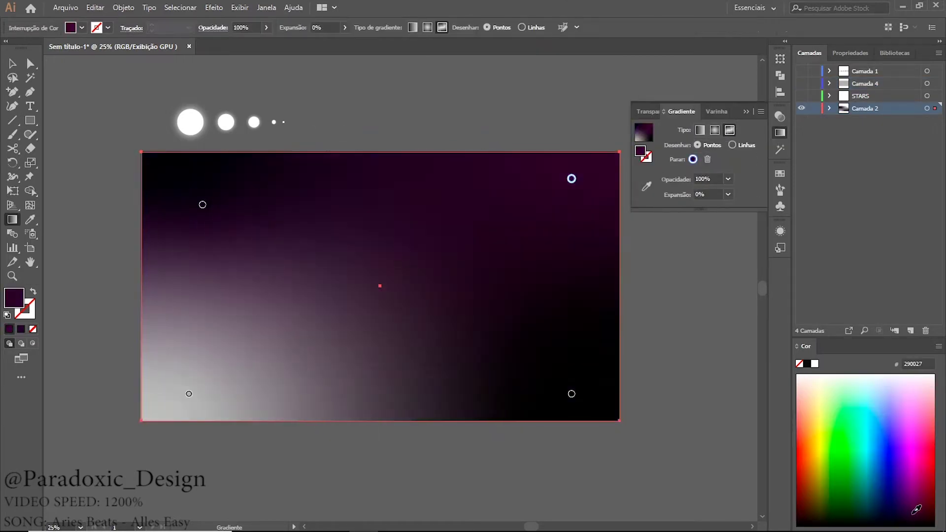
left_click(189, 394)
left_click(821, 516)
Step: Add an upper-right colour point with spread 1000 and drag points to shape the purple glow
left_click(498, 205)
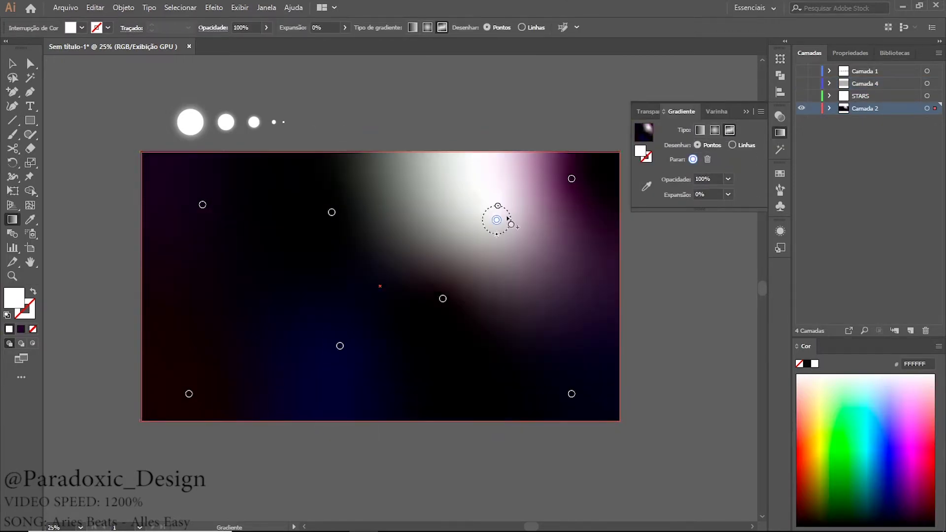
type("70")
left_click(708, 194)
type("1000")
left_click(877, 510)
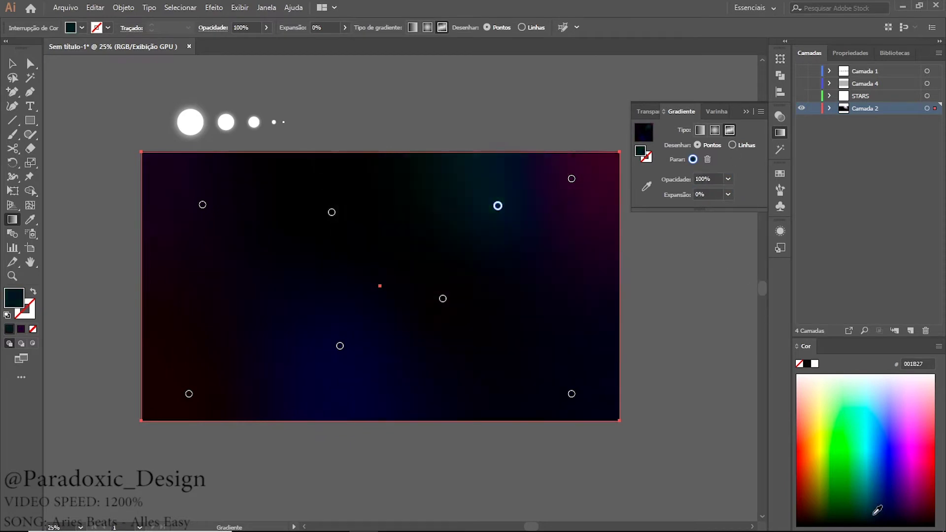
left_click_drag(430, 211, 223, 205)
left_click_drag(189, 394, 207, 321)
left_click_drag(598, 311, 583, 193)
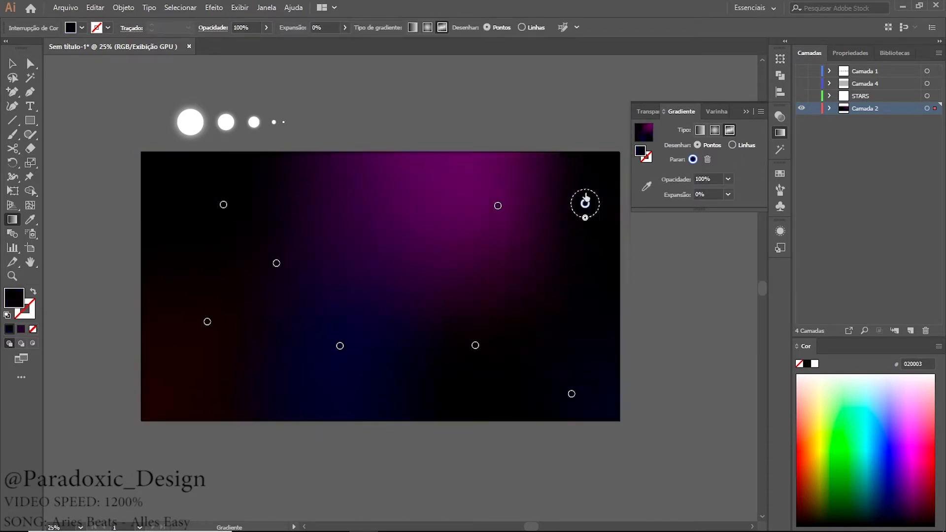
left_click_drag(498, 206, 568, 279)
left_click_drag(340, 346, 335, 282)
Step: Show the stars and darken the lower-right colour point to remove the right glow
left_click(802, 96)
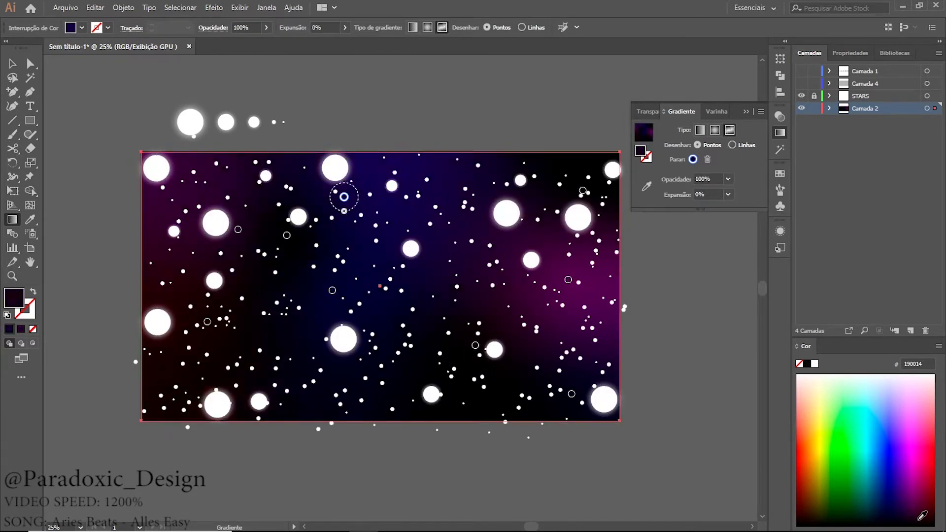
left_click(568, 279)
left_click(893, 514)
left_click(918, 505)
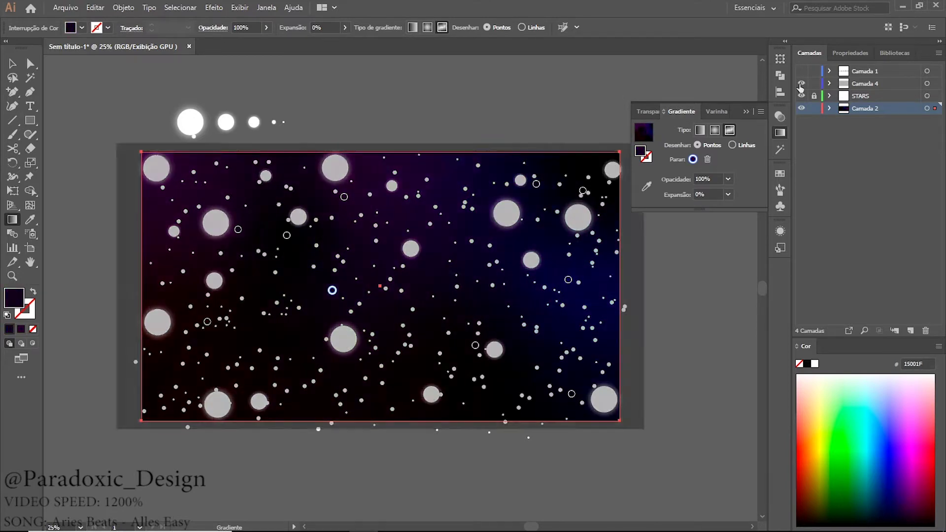
Step: Hide the stars, Alt-drag a copy of the background rectangle below, and rearrange its gradient points
left_click(802, 96)
key("v")
key("ctrl+minus")
left_click_drag(528, 90, 528, 274)
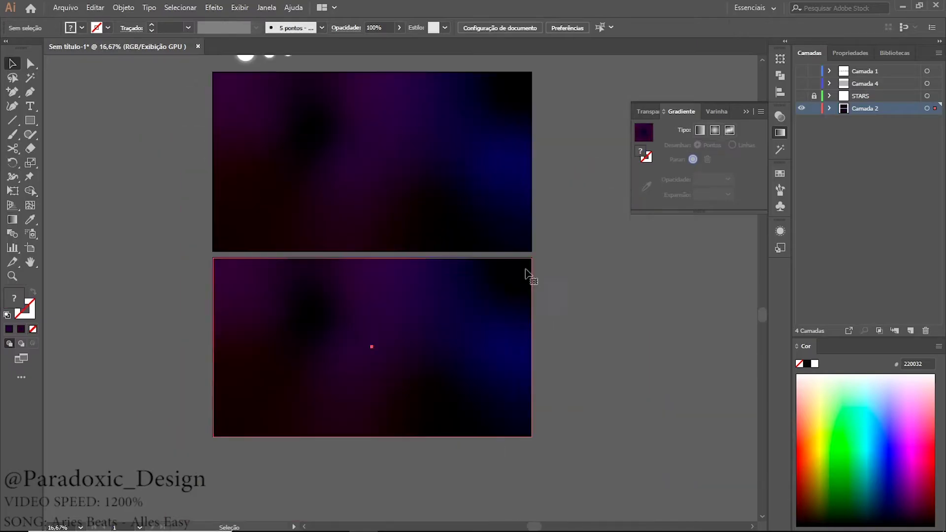
key("g")
left_click(245, 276)
left_click_drag(468, 387, 456, 386)
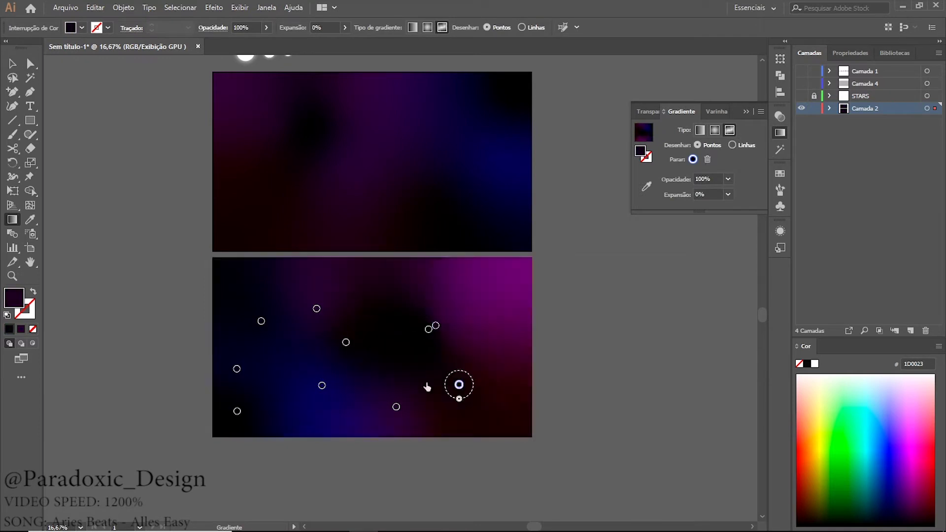
key("v")
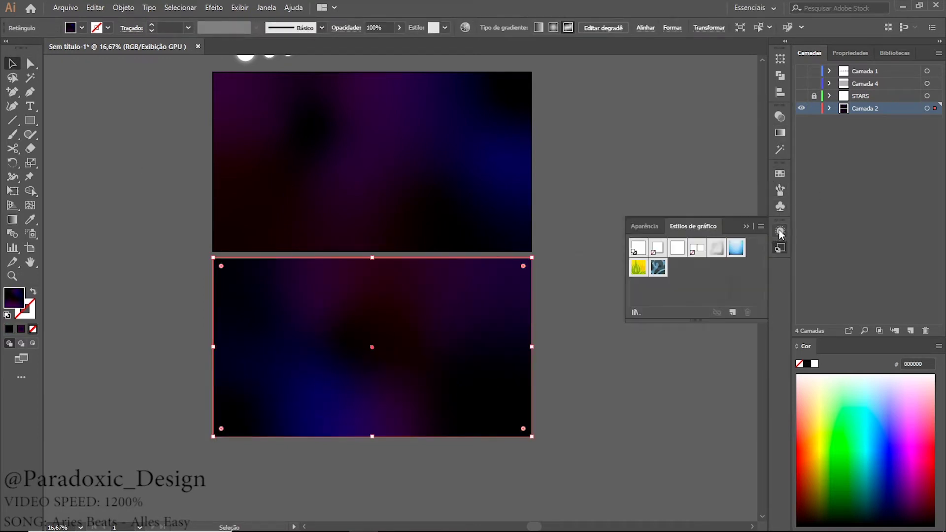
Step: Set the copy's fill blend mode to Tela in Appearance and stack it on the original rectangle
left_click(761, 226)
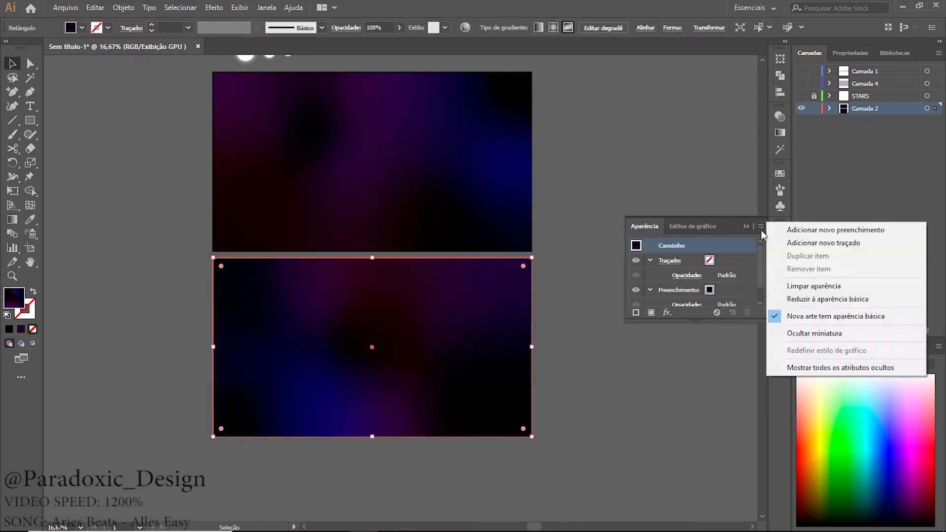
left_click(696, 289)
left_click(610, 281)
left_click(581, 161)
left_click_drag(372, 347, 372, 162)
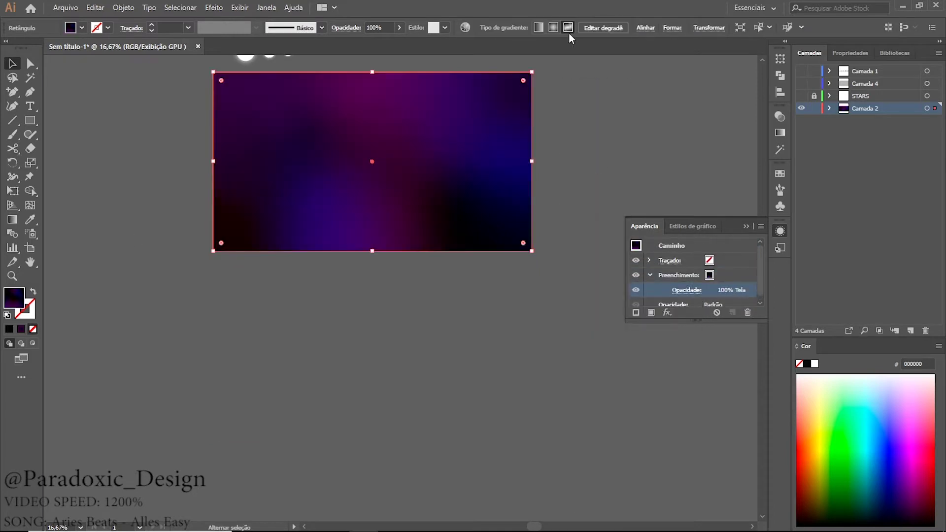
scroll(375, 236, "up", 3)
left_click(605, 318)
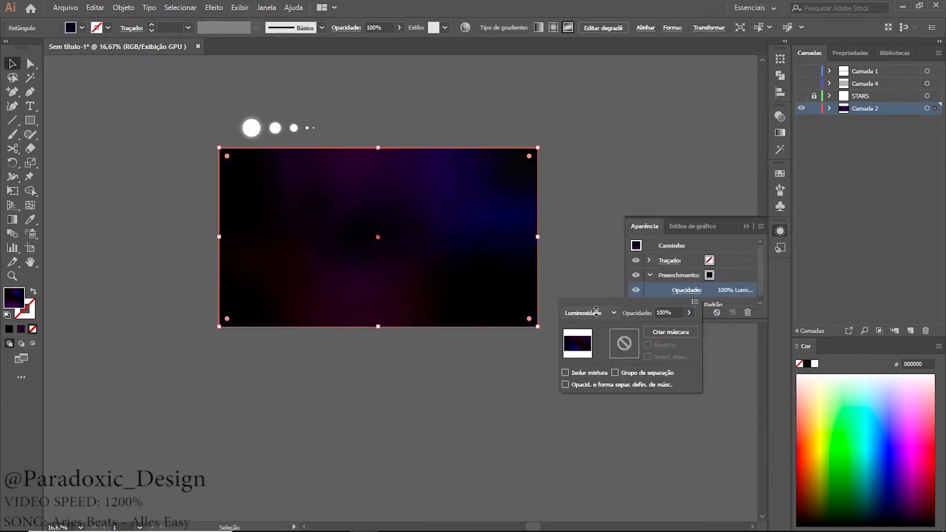
scroll(597, 312, "up", 3)
scroll(598, 311, "down", 7)
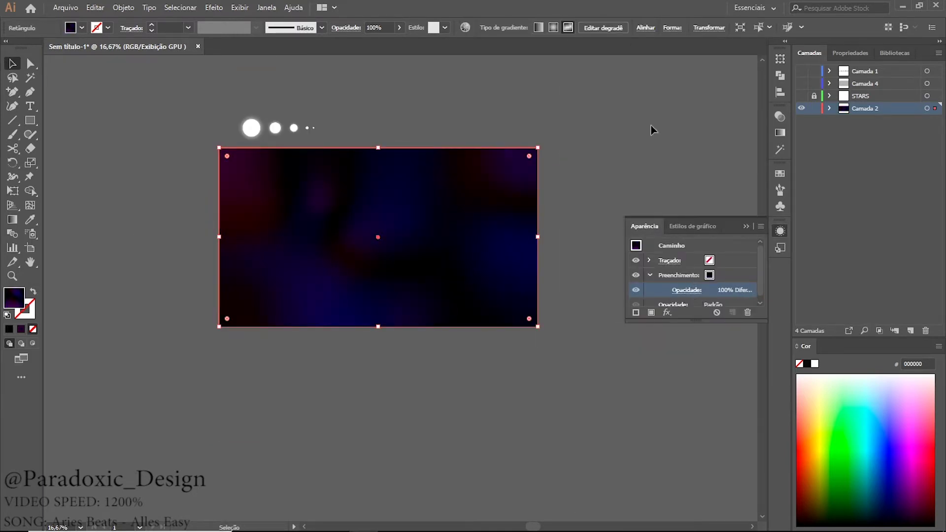
Step: Show and unlock the STARS layer, then select all the star artwork
left_click(802, 96)
left_click(814, 96)
left_click(802, 108)
left_click(927, 96)
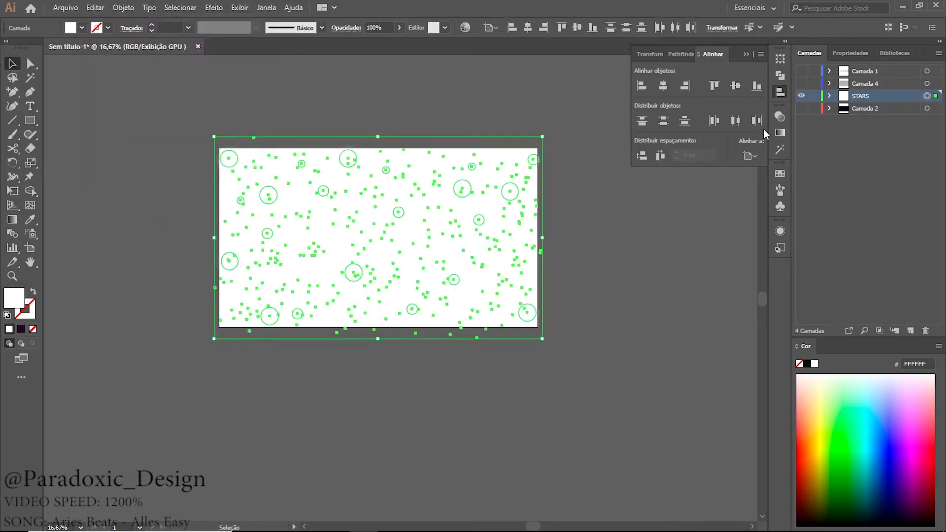
left_click(802, 108)
key("ctrl+a")
scroll(532, 228, "up", 3)
scroll(164, 262, "down", 3)
scroll(316, 214, "up", 3)
key("shift+m")
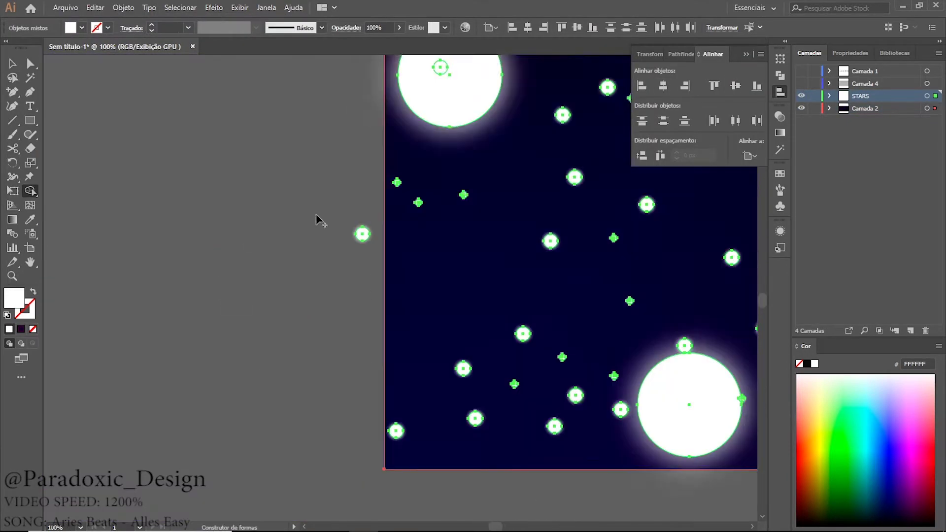
scroll(315, 214, "down", 3)
scroll(315, 214, "down", 3)
Step: Change the STARS layer's transparency blend mode so stars glow softly against the gradient
key("v")
left_click(927, 96)
left_click(780, 231)
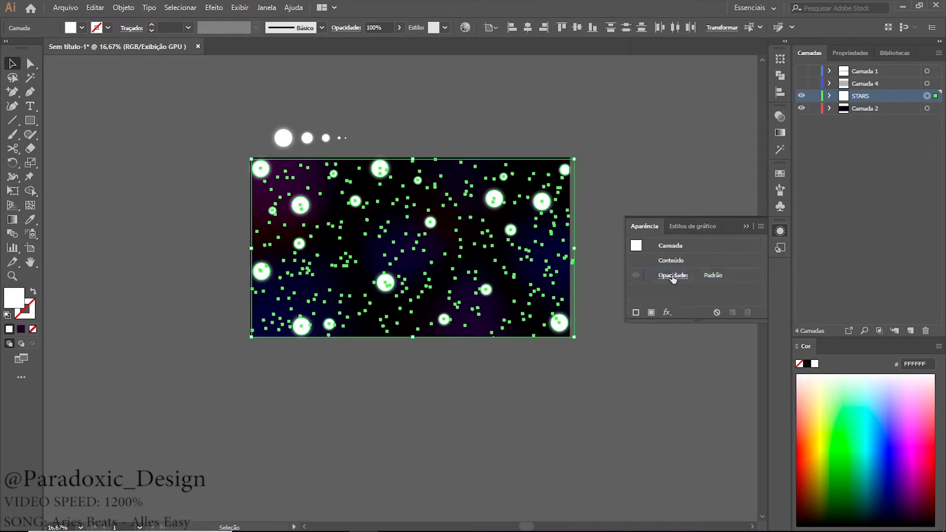
left_click(673, 276)
left_click(576, 298)
left_click(580, 306)
left_click(545, 268)
Step: Show the lettering layer and change the EKNOCIO shadow copy's blend mode in Appearance
left_click(802, 71)
left_click(780, 230)
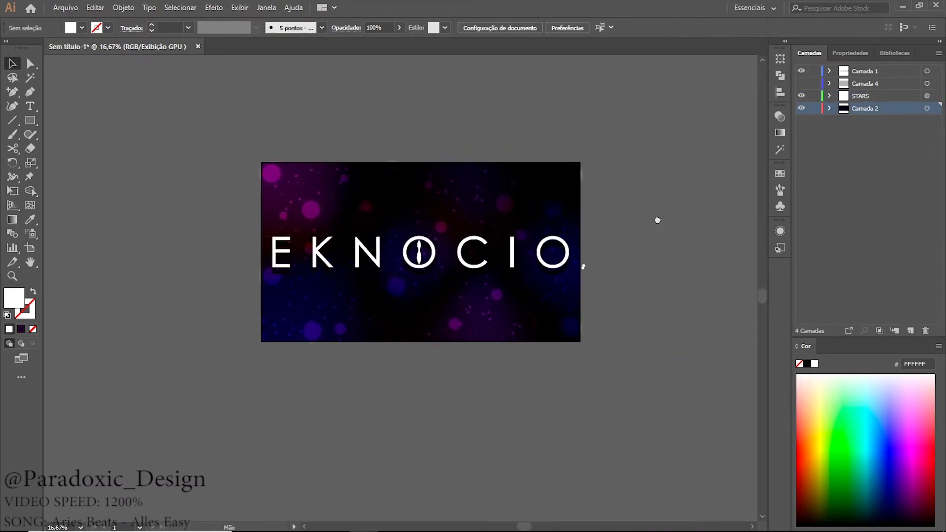
scroll(593, 217, "up", 3)
scroll(519, 286, "down", 2)
left_click(519, 285)
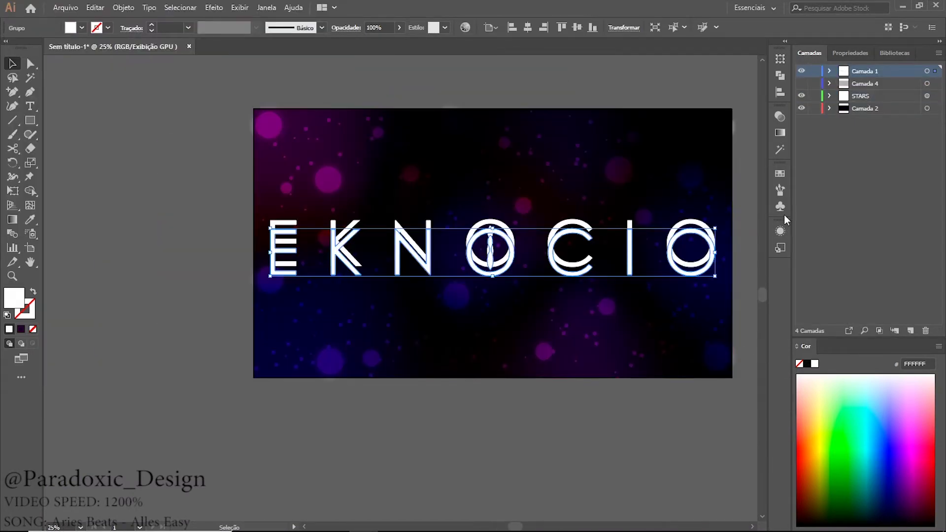
left_click(780, 230)
left_click(673, 304)
left_click(571, 316)
left_click_drag(559, 425, 561, 417)
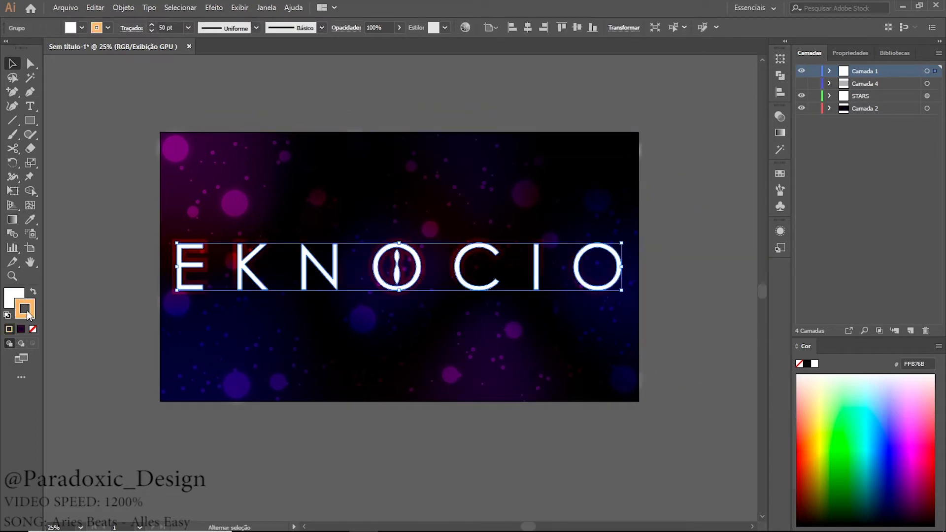
Step: Check the lettering without the stars, then align it to the banner's vertical centre
left_click(802, 95)
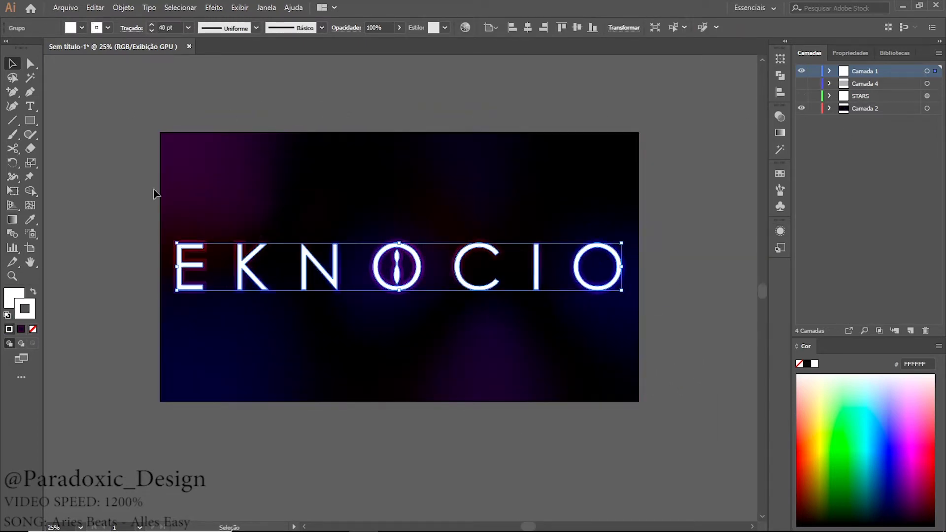
left_click(802, 96)
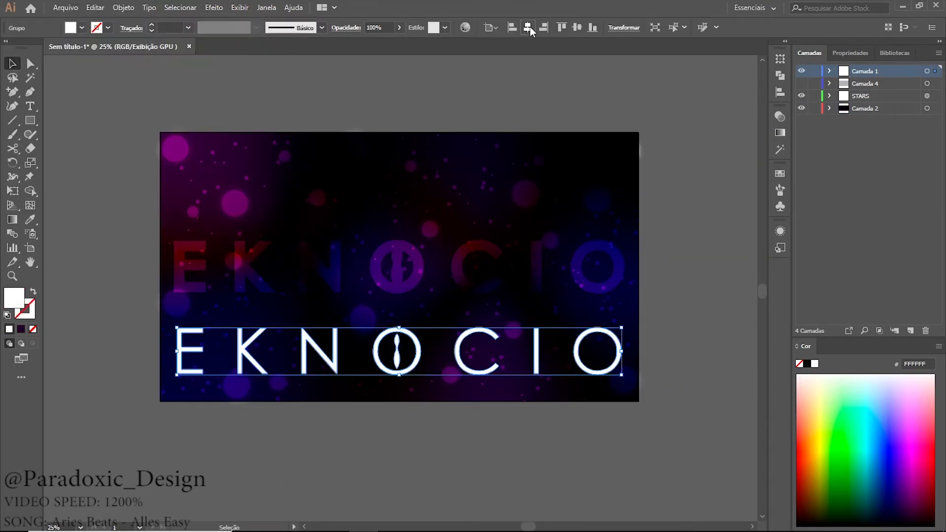
left_click(577, 27)
key("backslash")
Step: Draw a horizontal line under the lettering and give it a tapered width profile
left_click_drag(263, 299, 422, 300)
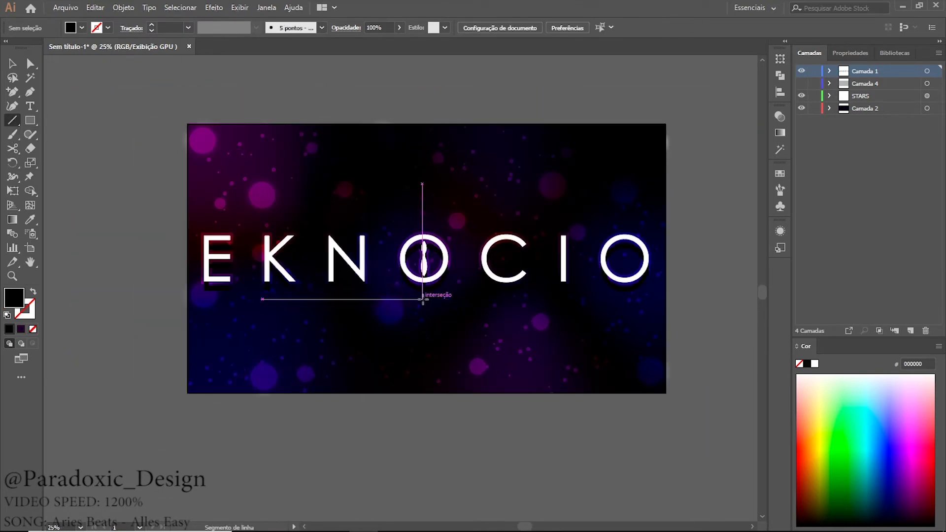
left_click(256, 27)
left_click(224, 44)
key("ctrl+shift+a")
Step: Draw a zigzag path with spikes, a V-shaped dip and a flat stretch using the Pen tool
key("p")
scroll(190, 222, "up", 1)
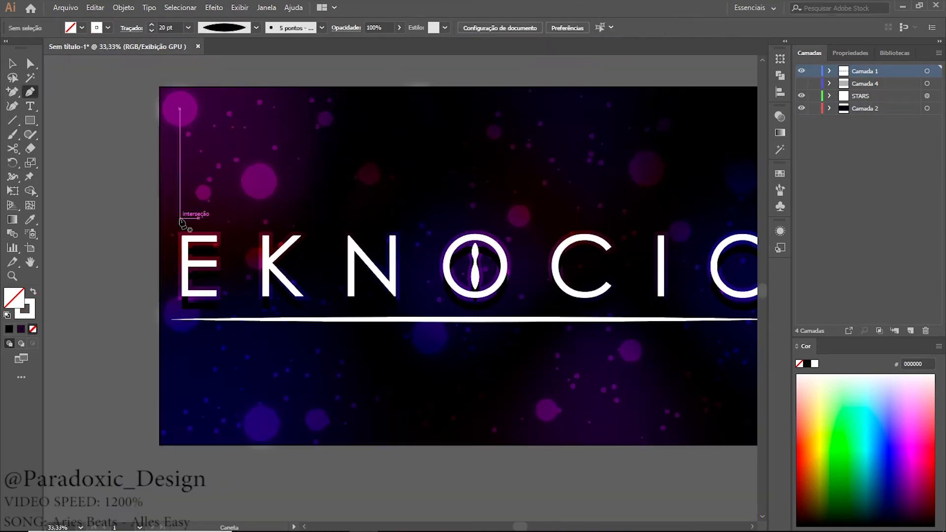
left_click(419, 227)
left_click(432, 215)
scroll(444, 222, "right", 5)
left_click(469, 218)
left_click(480, 207)
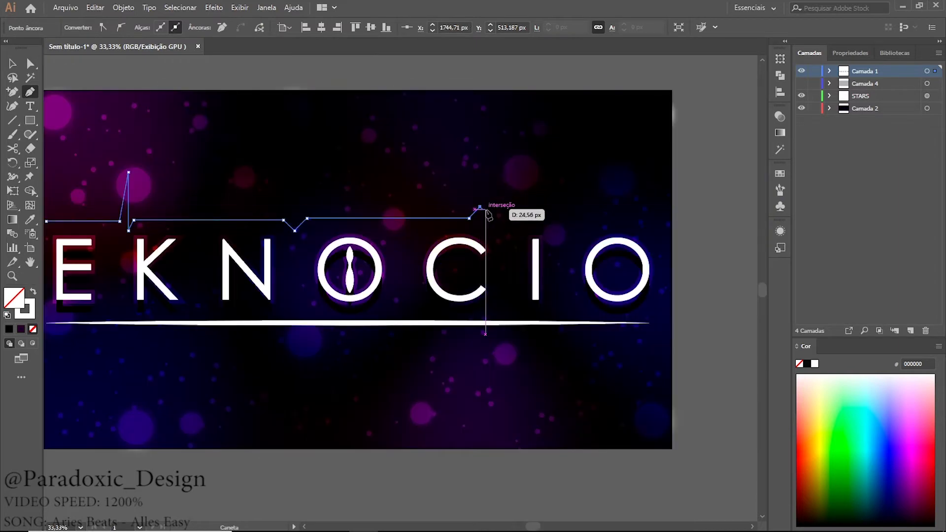
key("ctrl+shift+a")
Step: Select the zigzag path and adjust its stroke options
key("v")
key("ctrl+minus")
left_click(414, 206)
left_click(131, 28)
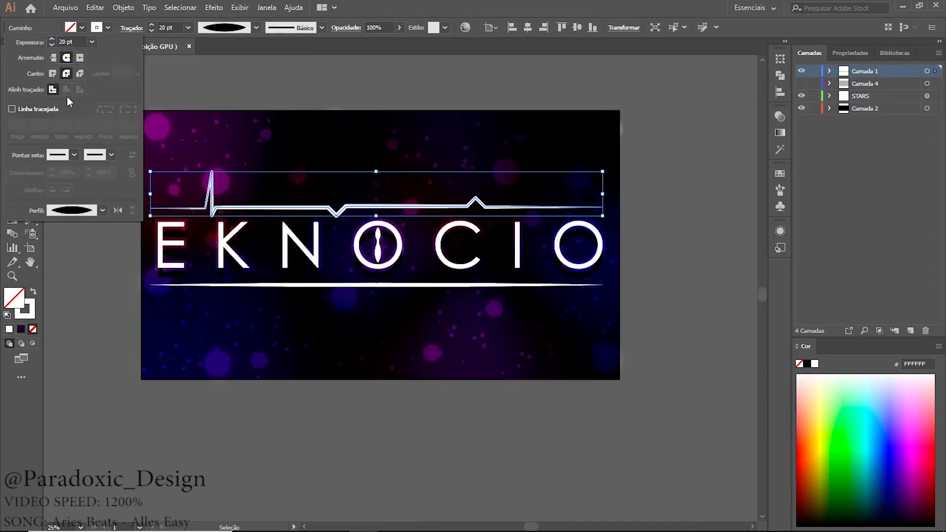
left_click(235, 168)
Step: Draw a second angular framing path on the other side of the lettering
key("p")
key("ctrl+plus")
left_click(629, 103)
left_click(752, 103)
left_click(752, 286)
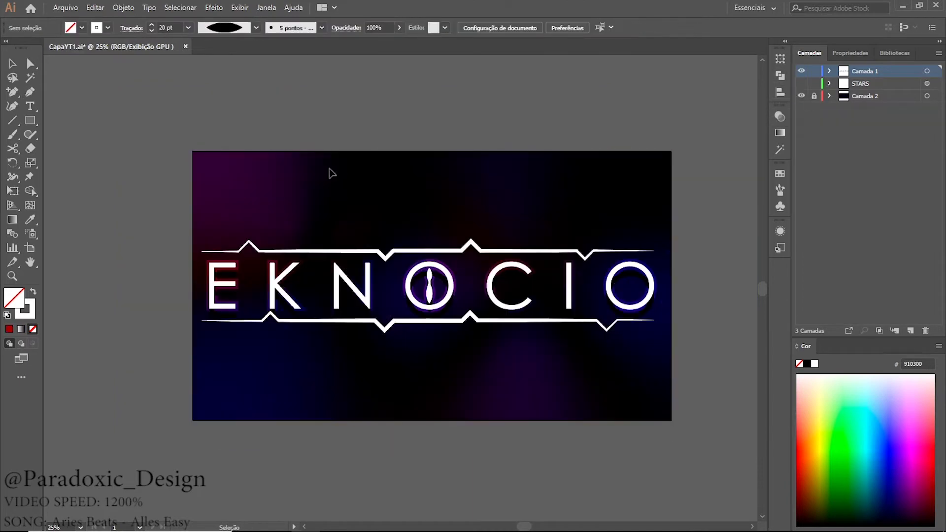
Step: Duplicate the lettering into red and cyan 00FFFF copies using the Color Picker
key("ctrl+plus")
double_click(13, 298)
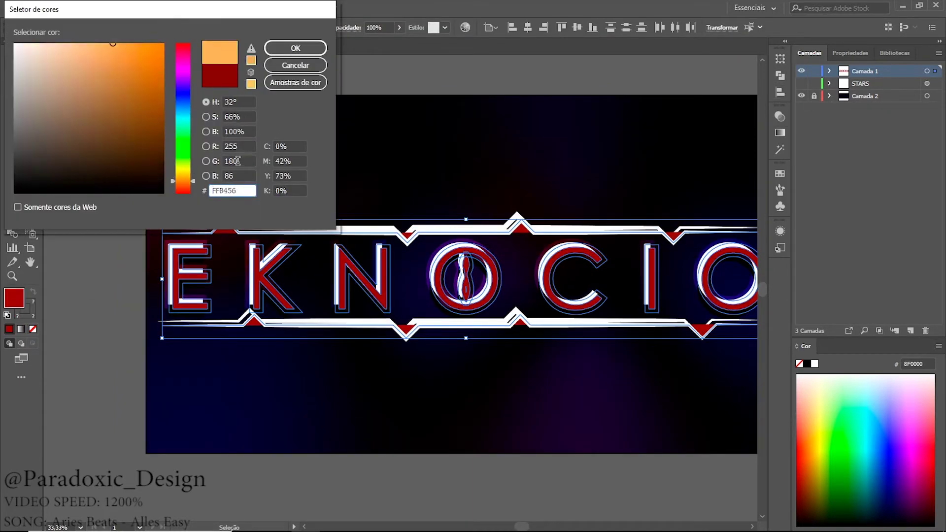
key("Return")
double_click(14, 298)
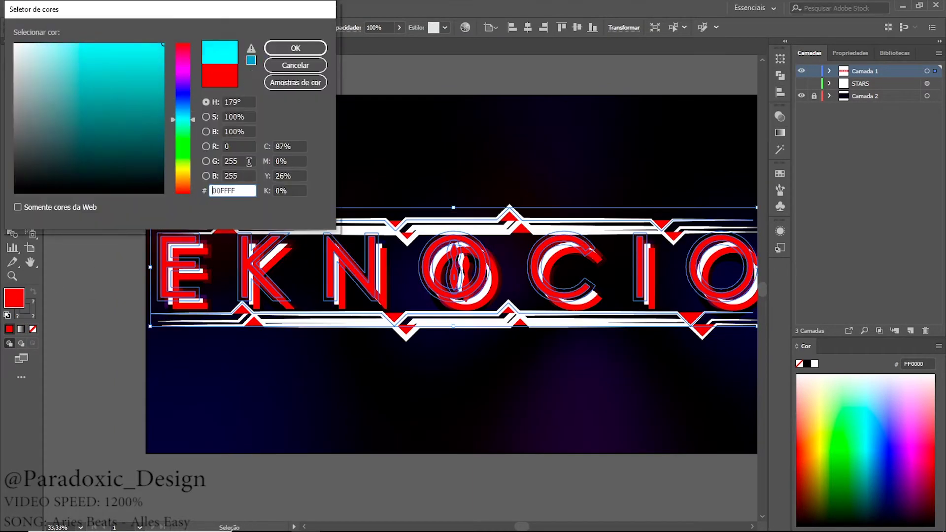
key("Return")
key("ctrl+plus")
Step: Select the lettering group and enter it briefly to inspect its parts
left_click(435, 249)
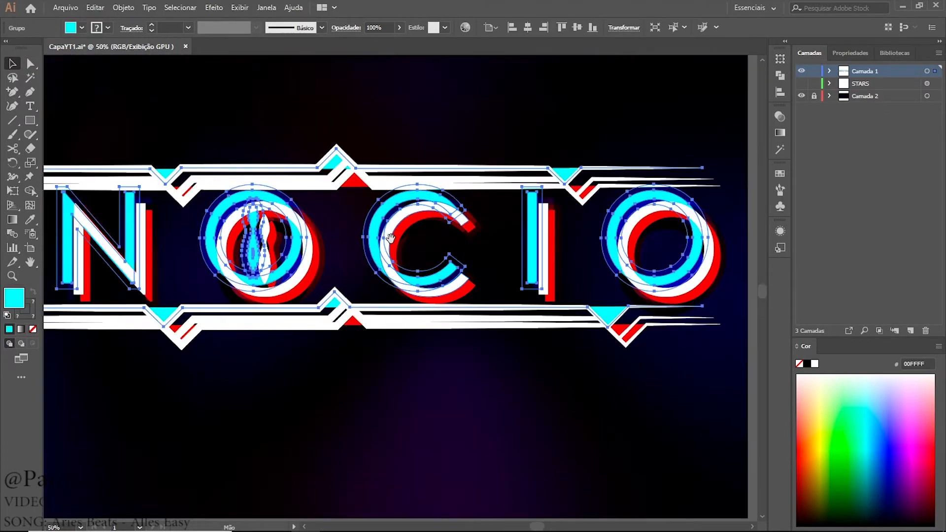
key("ctrl+minus")
key("ctrl+plus")
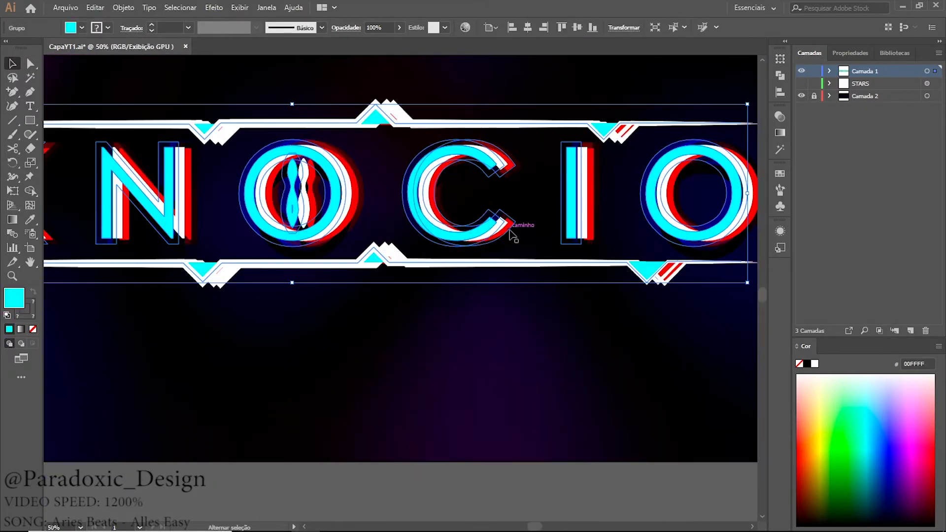
key("ctrl+minus")
double_click(282, 264)
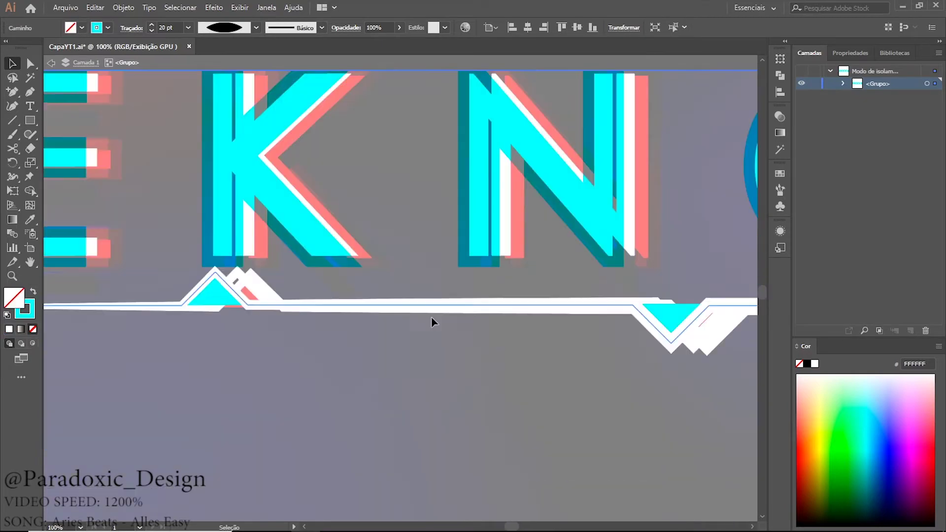
scroll(464, 202, "up", 5)
key("ctrl+minus")
key("ctrl+minus")
key("Escape")
key("ctrl+minus")
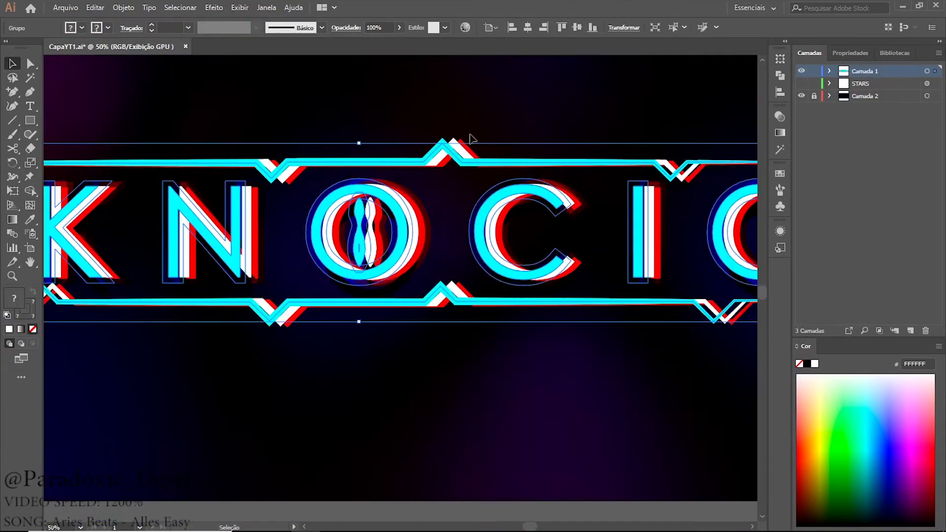
key("ctrl+plus")
Step: Zoom and pan across the lettering and top and bottom frame lines to inspect them
key("ctrl+plus")
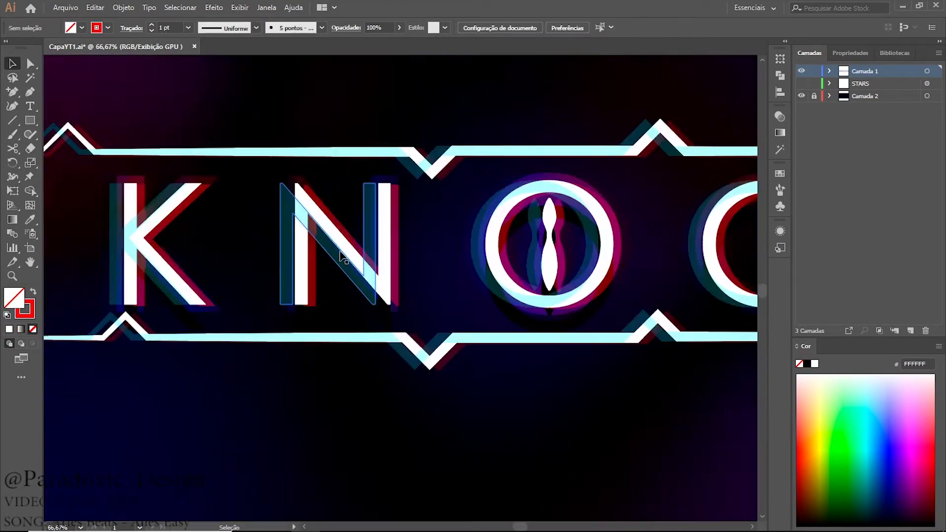
left_click_drag(443, 197, 555, 173)
key("ctrl+minus")
key("ctrl+minus")
key("ctrl+minus")
key("ctrl+plus")
key("ctrl+plus")
key("ctrl+plus")
key("ctrl+plus")
key("ctrl+plus")
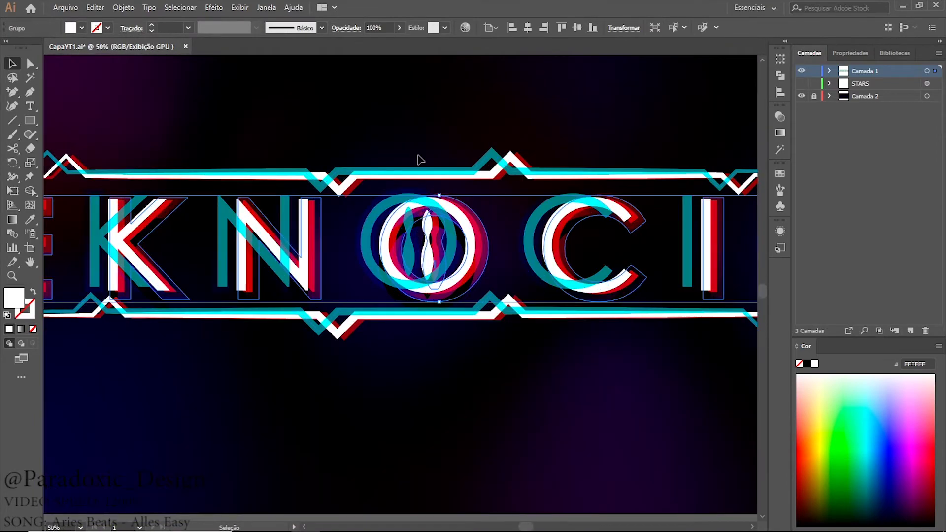
key("ctrl+minus")
key("ctrl+minus")
key("ctrl+minus")
key("ctrl+plus")
key("ctrl+plus")
key("ctrl+plus")
left_click(645, 260)
key("ctrl+minus")
key("ctrl+minus")
left_click(673, 180)
key("ctrl+plus")
key("ctrl+plus")
key("ctrl+plus")
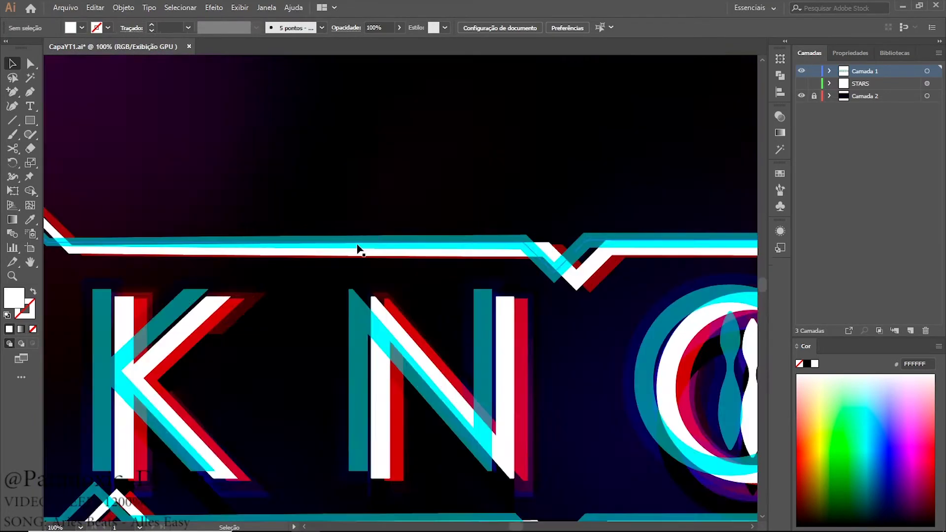
key("ctrl+minus")
key("ctrl+minus")
key("ctrl+minus")
key("ctrl+plus")
key("ctrl+minus")
key("ctrl+minus")
key("ctrl+minus")
key("ctrl+plus")
key("ctrl+plus")
key("ctrl+plus")
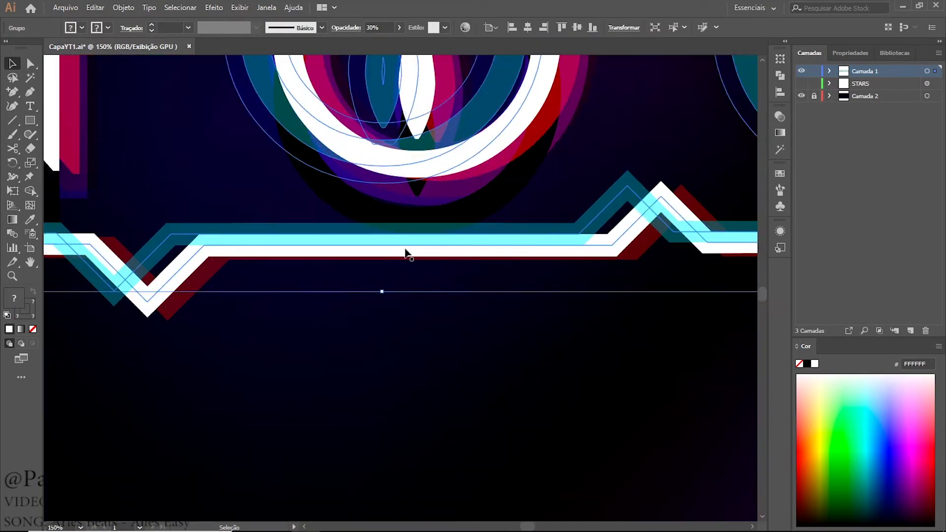
key("ctrl+plus")
key("ctrl+minus")
Step: Set the cyan offset copy group to 30% opacity
left_click(450, 168)
key("ctrl+minus")
key("ctrl+minus")
key("ctrl+minus")
left_click(780, 231)
left_click(671, 276)
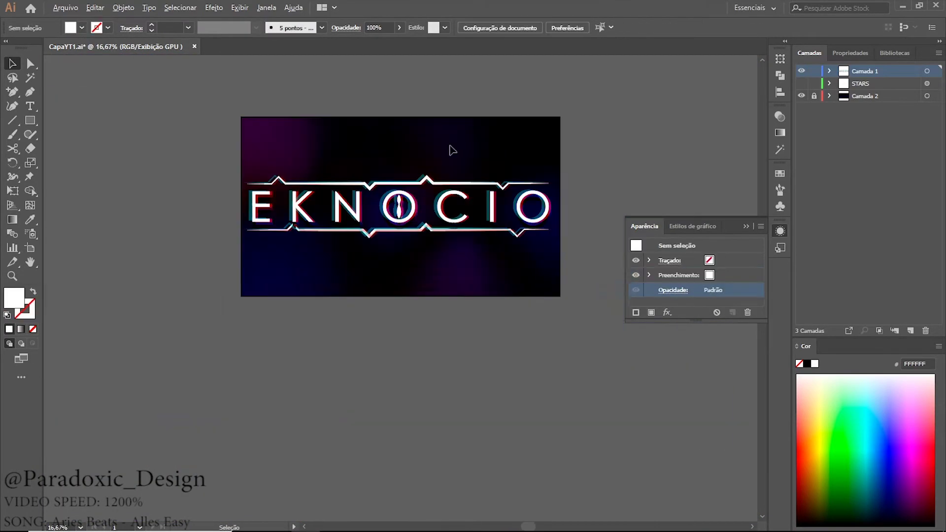
Step: Set the cyan copy's blend mode to Saturação and show the STARS background layer
left_click(591, 298)
left_click(676, 190)
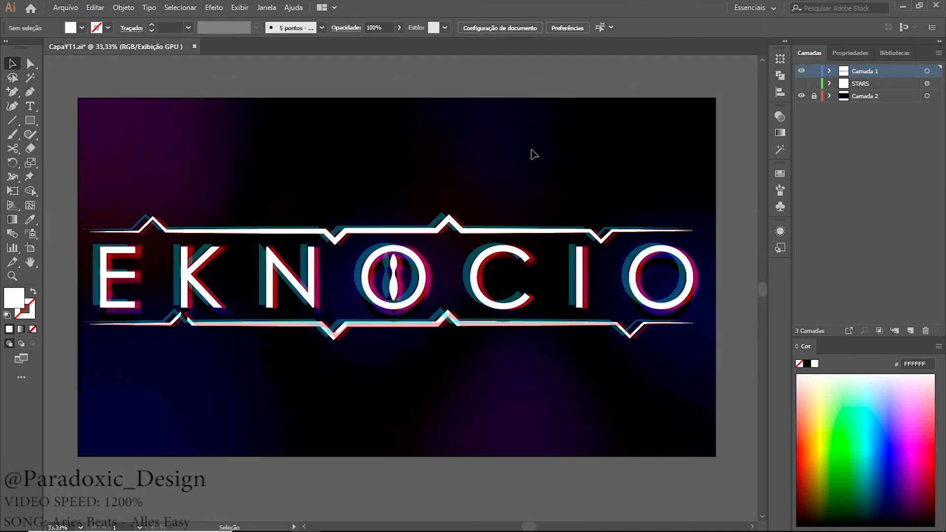
left_click(437, 147)
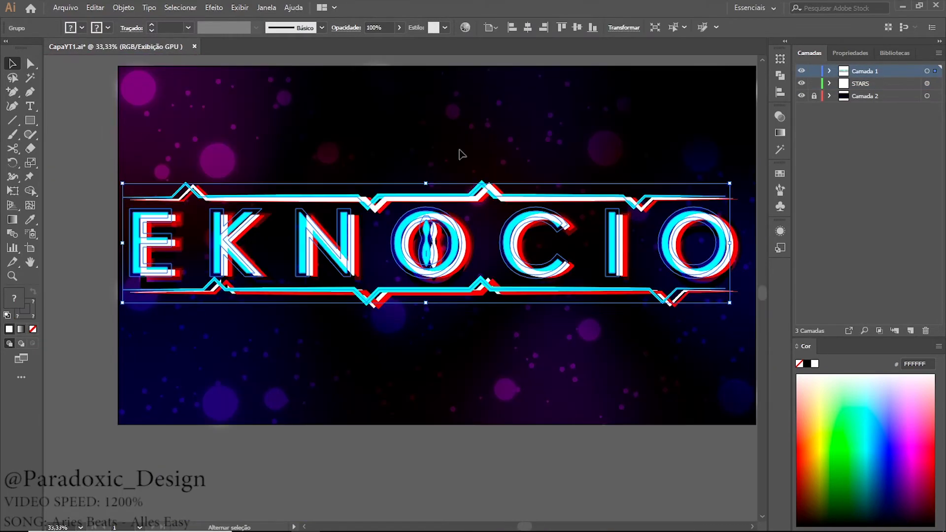
key("ctrl+minus")
left_click(643, 155)
scroll(488, 148, "up", 3)
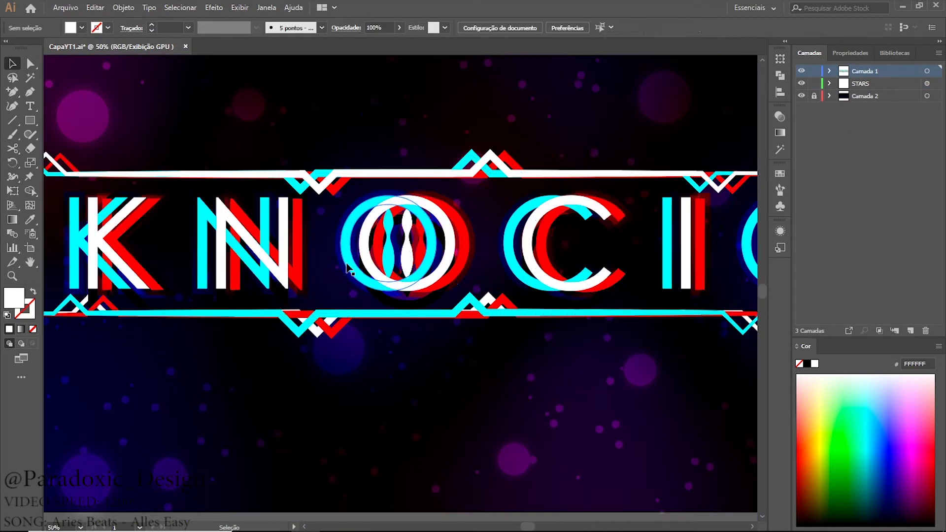
scroll(492, 108, "down", 3)
scroll(492, 107, "up", 3)
Step: Lock the STARS layer and select the frame lines and EKNOCIO lettering group below the artboard
left_click(814, 83)
left_click(345, 149)
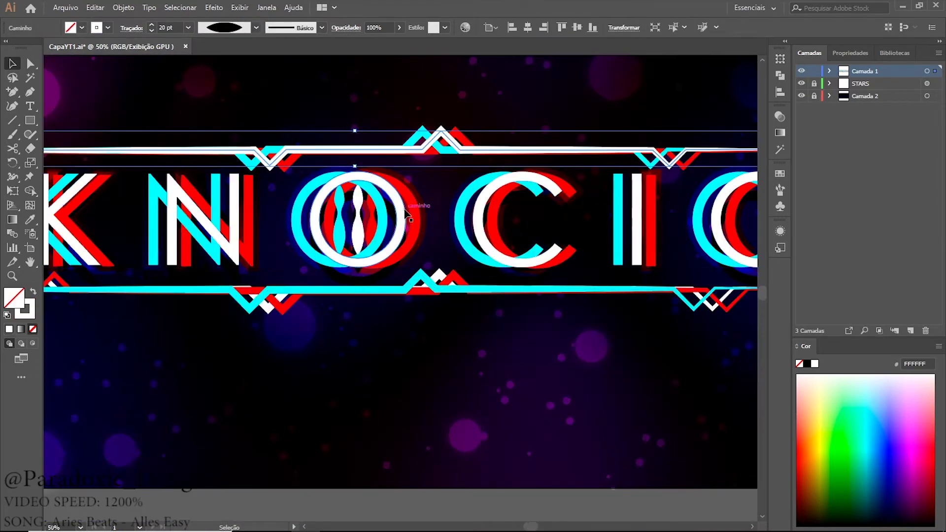
scroll(450, 311, "down", 3)
scroll(296, 264, "up", 3)
scroll(633, 211, "down", 3)
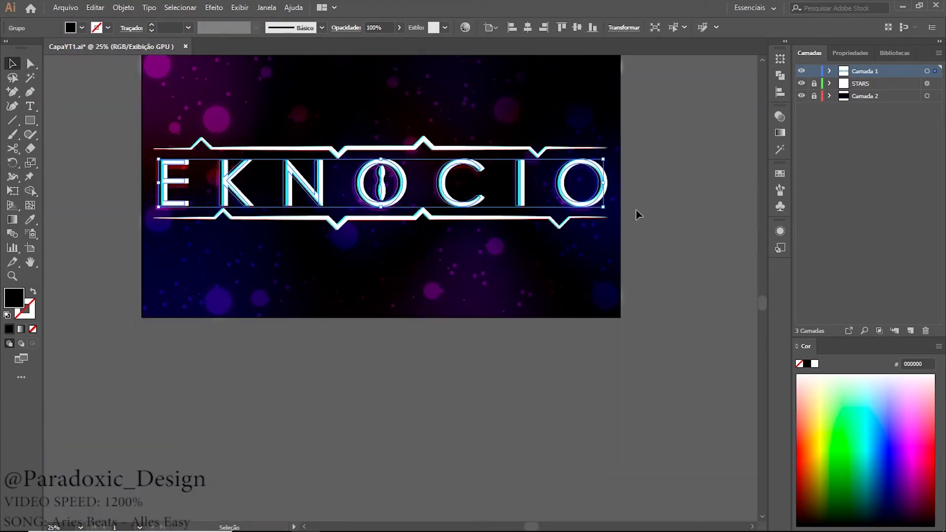
scroll(192, 212, "up", 3)
scroll(227, 148, "down", 2)
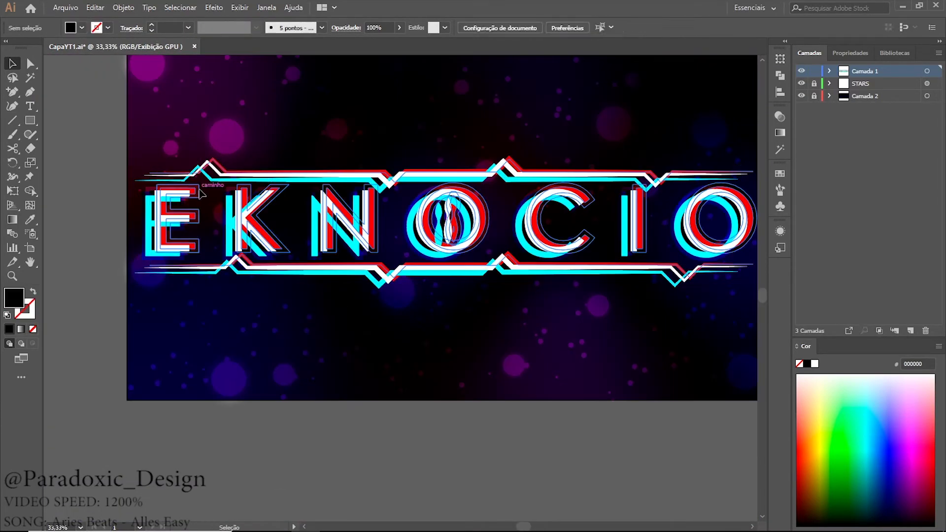
scroll(345, 271, "down", 2)
scroll(127, 200, "up", 3)
scroll(415, 199, "up", 2)
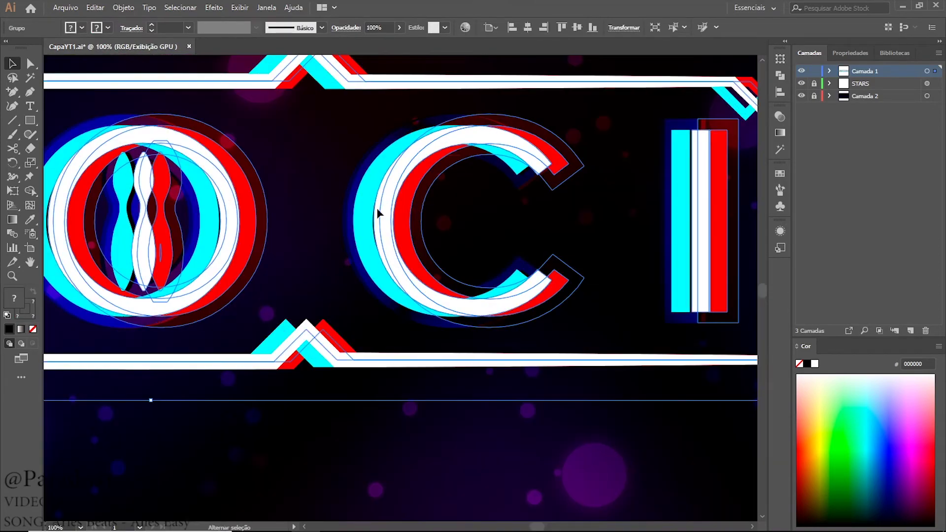
scroll(378, 213, "down", 4)
left_click(527, 437)
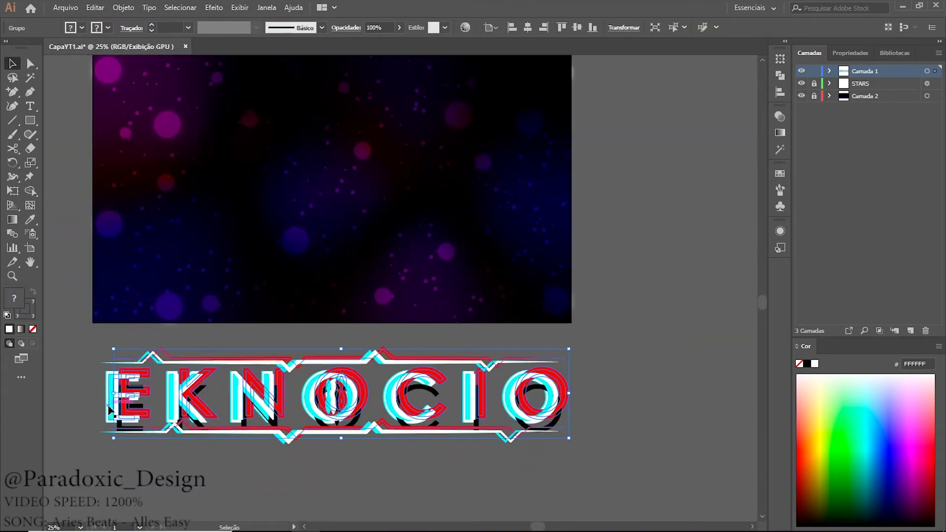
Step: Move the EKNOCIO lettering group onto the artboard and scale it to fit the banner
left_click_drag(169, 389, 170, 202)
scroll(170, 202, "up", 1)
scroll(312, 211, "down", 2)
scroll(394, 190, "up", 2)
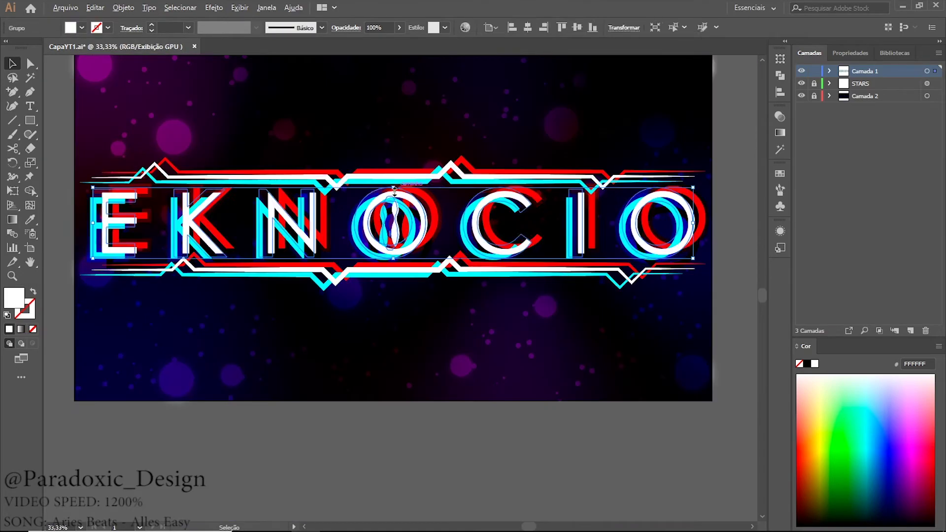
left_click_drag(401, 151, 401, 148)
scroll(401, 197, "up", 1)
scroll(542, 237, "down", 1)
scroll(654, 249, "down", 1)
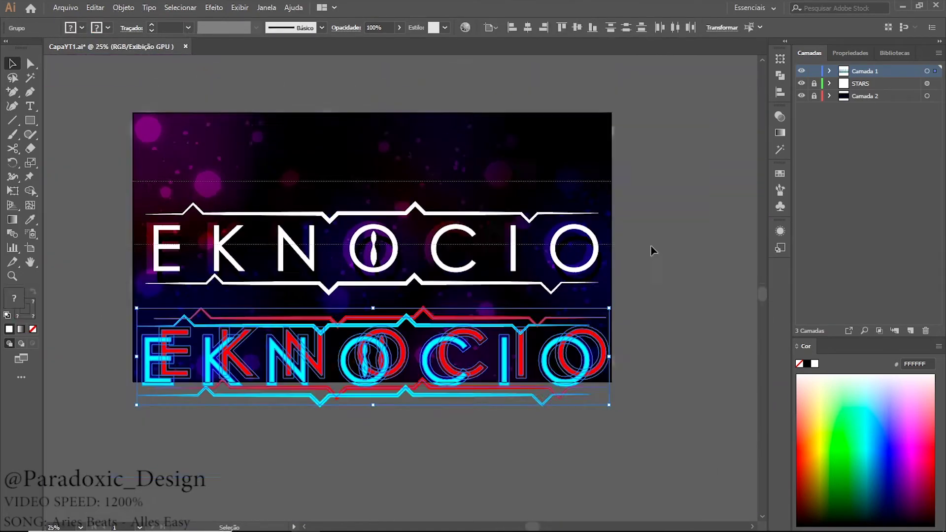
scroll(519, 234, "up", 2)
scroll(520, 234, "down", 2)
scroll(434, 165, "up", 1)
scroll(493, 296, "up", 1)
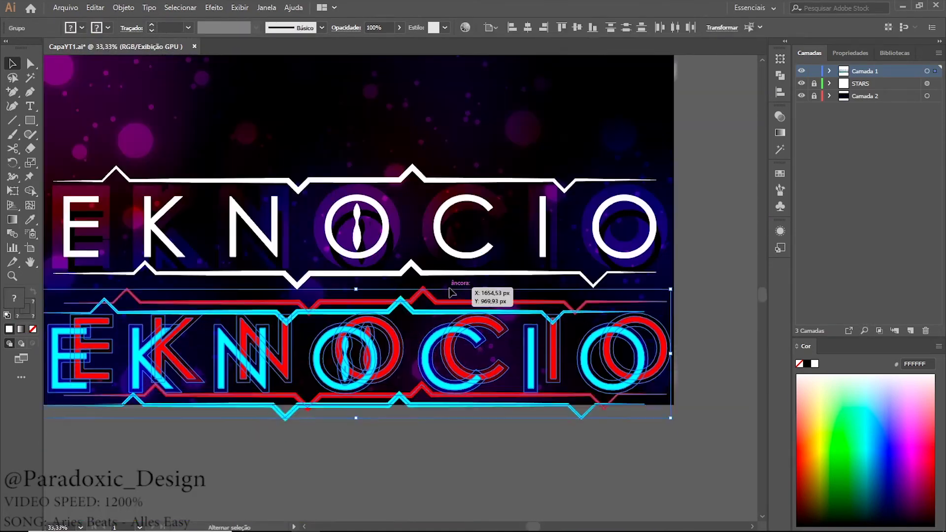
Step: Stack the white EKNOCIO lettering on top of its red/cyan offset copy
left_click_drag(520, 234, 450, 293)
scroll(370, 249, "up", 1)
scroll(369, 249, "down", 1)
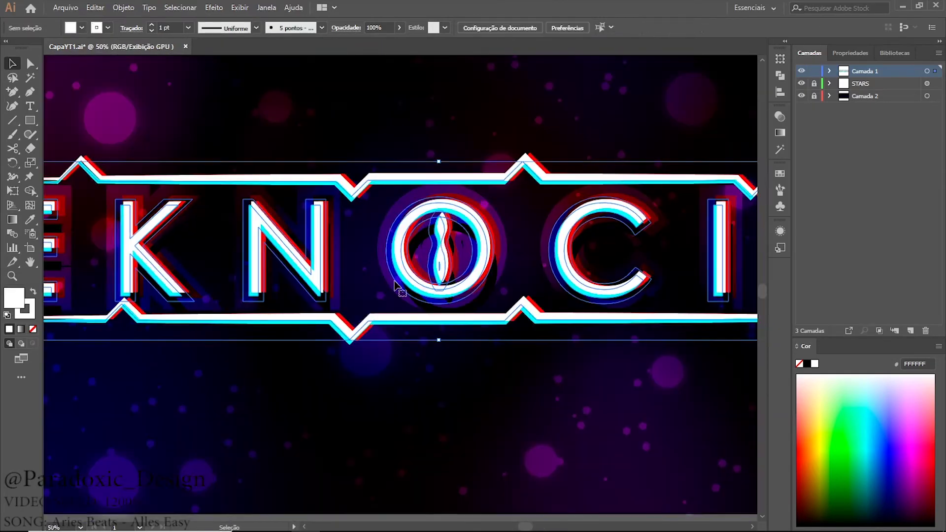
scroll(369, 248, "down", 2)
Step: Draw a white rectangle over the lettering, lock Camada 4, then delete the rectangle on Camada 1
left_click(240, 159)
key("m")
left_click_drag(240, 159, 434, 212)
key("v")
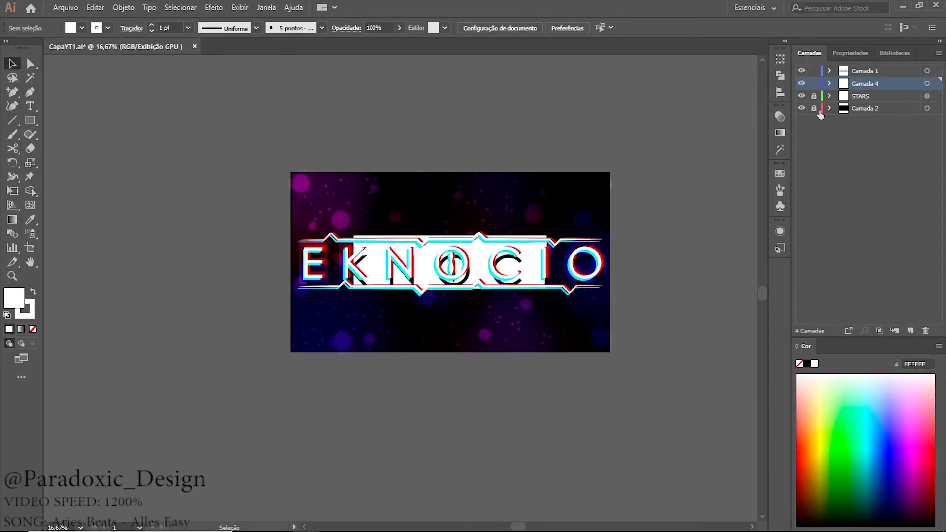
left_click(814, 83)
scroll(554, 244, "up", 1)
left_click(257, 243)
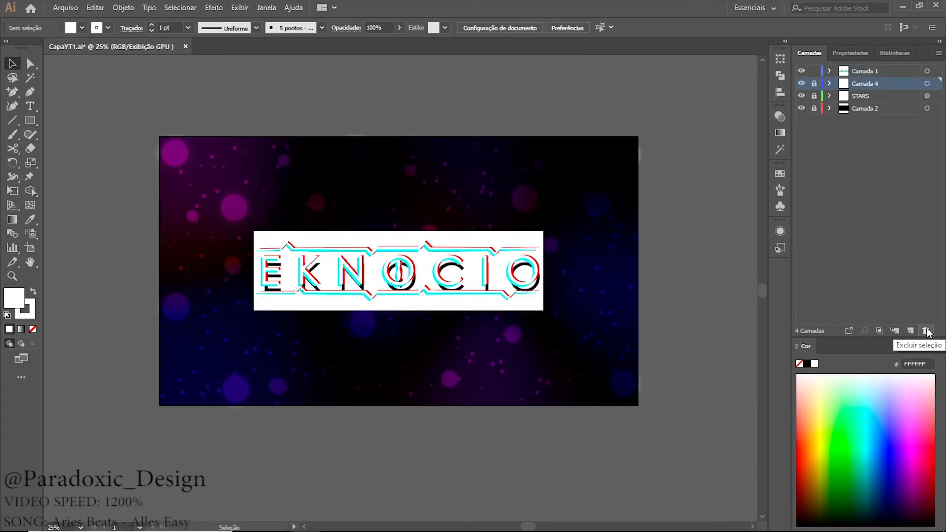
left_click(802, 84)
Step: Export the banner as CapaYT1.jpg via Save for Web and set it as YouTube channel art
left_click(66, 8)
left_click(237, 226)
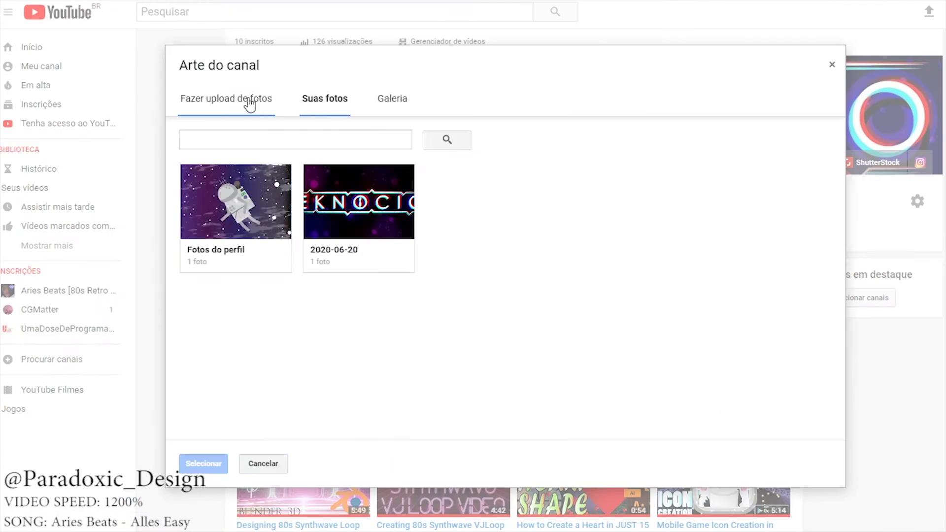
left_click(250, 102)
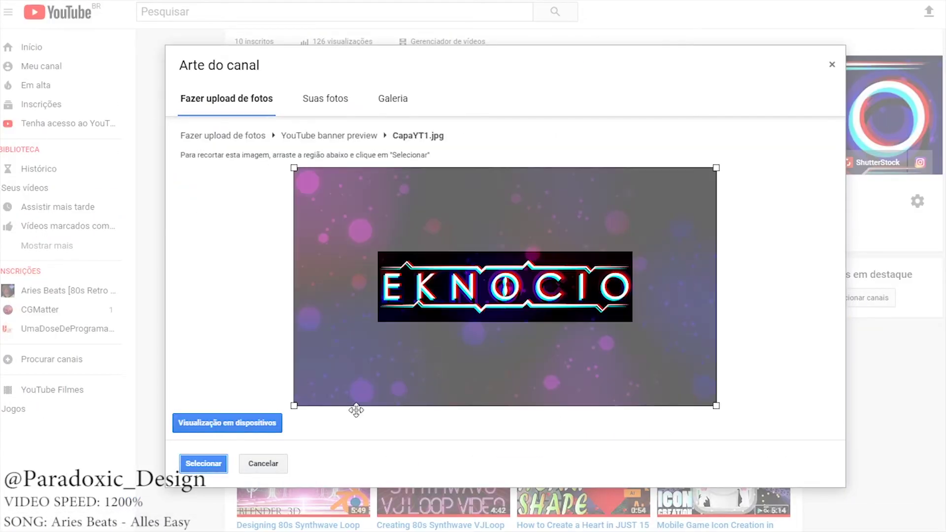
left_click(204, 463)
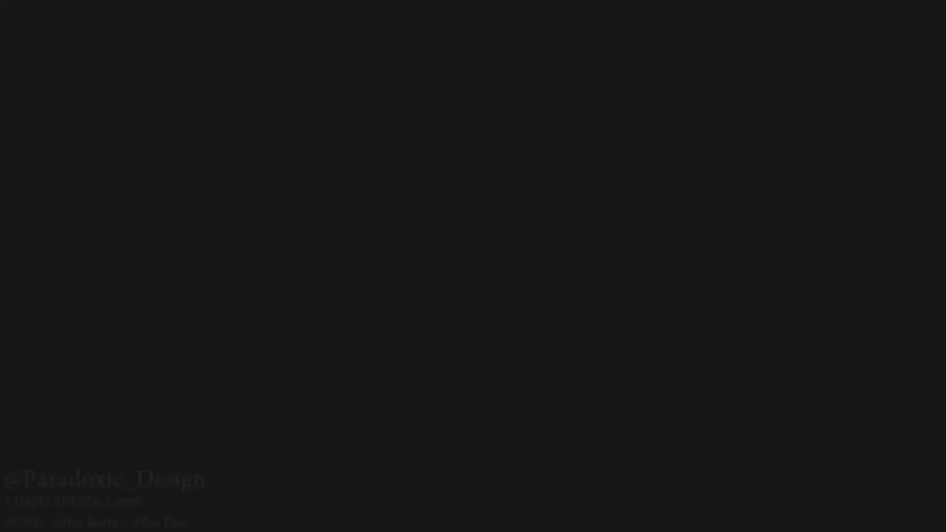